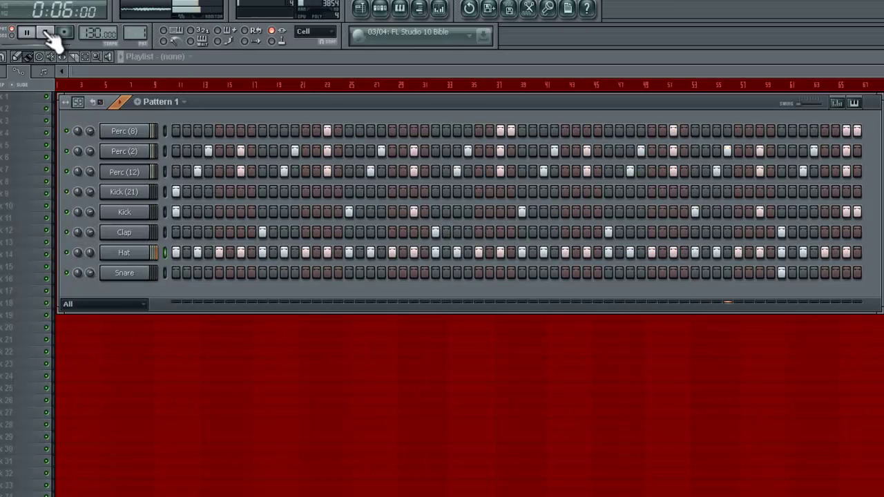
Stop the drum pattern, replay it briefly, then stop playback again
{"action": "left_click", "coordinate": [46, 32]}
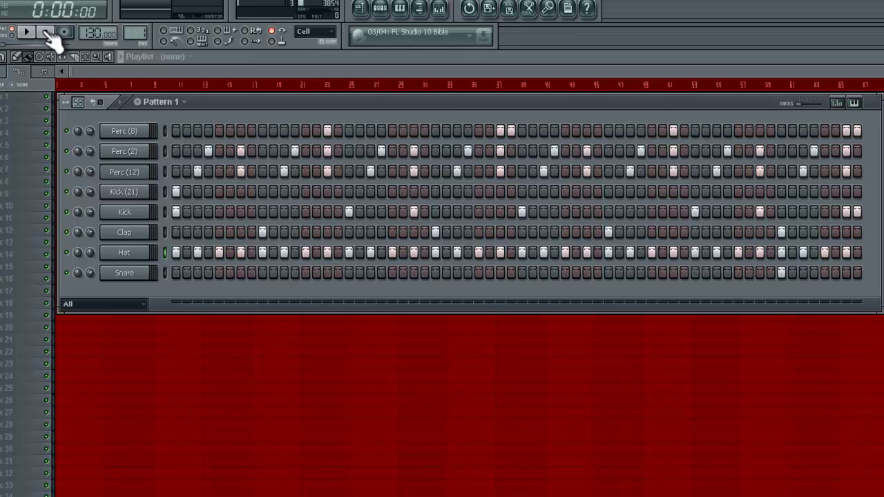
{"action": "key", "text": "space"}
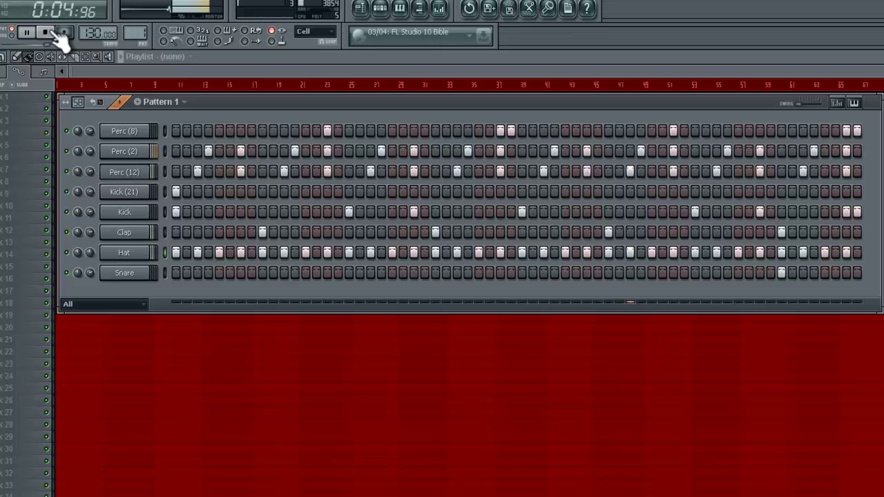
{"action": "left_click", "coordinate": [45, 32]}
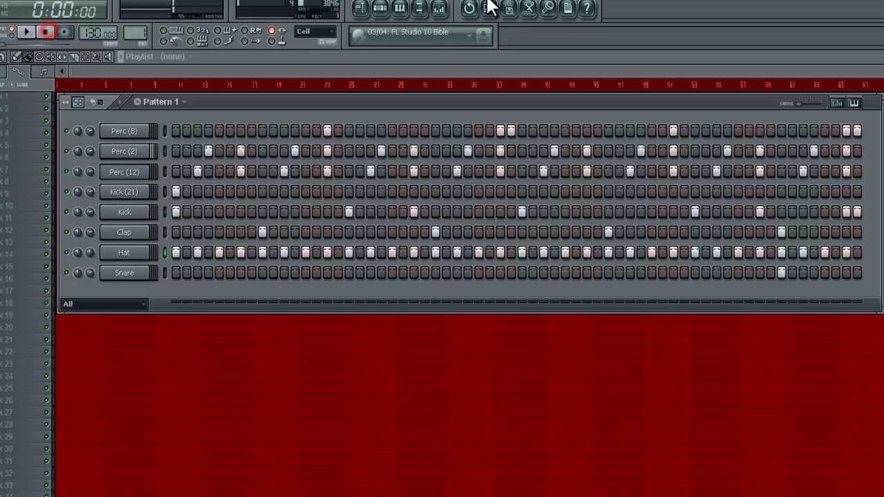
Open the mixer, switch between it and the drum pattern, and select Insert 1
{"action": "left_click", "coordinate": [440, 7]}
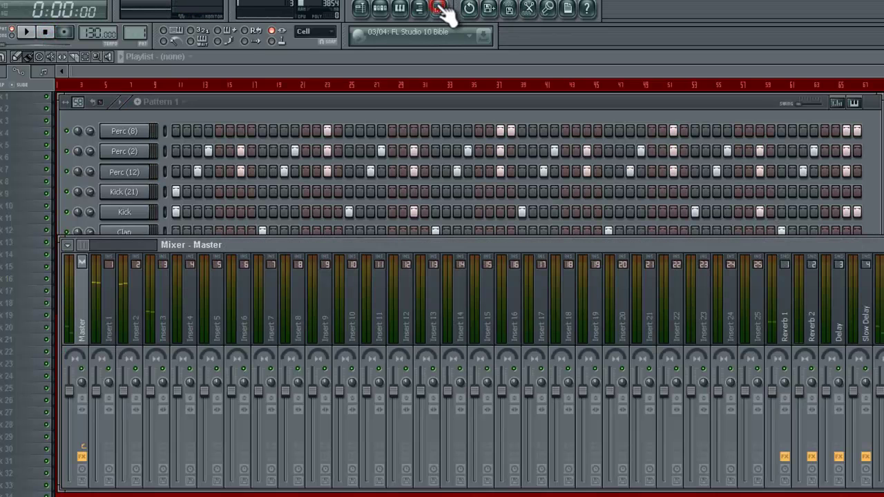
{"action": "left_click", "coordinate": [241, 110]}
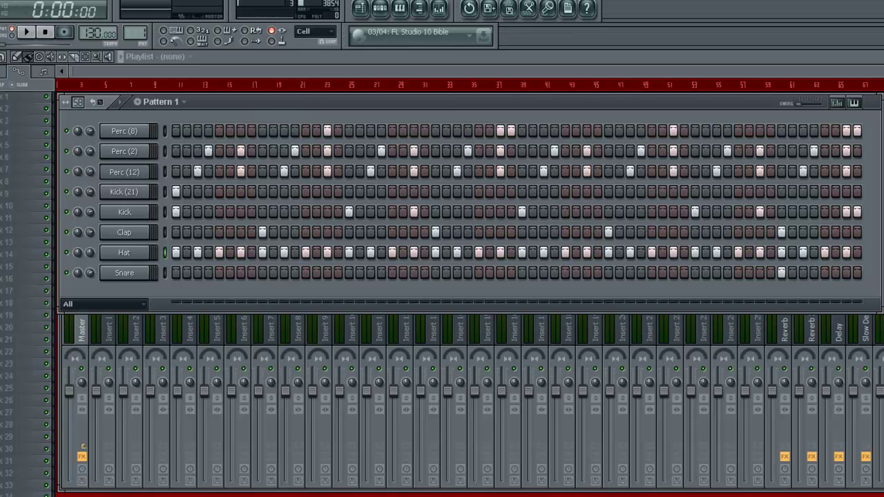
{"action": "key", "text": "F9"}
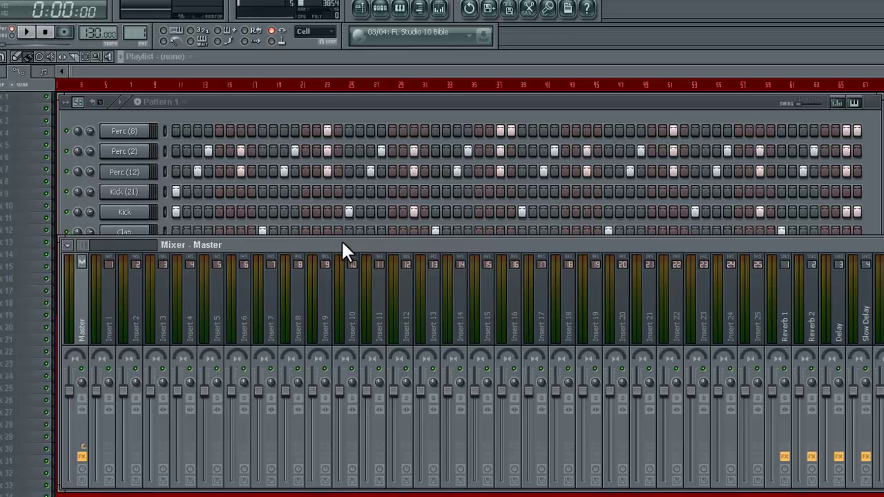
{"action": "left_click", "coordinate": [365, 100]}
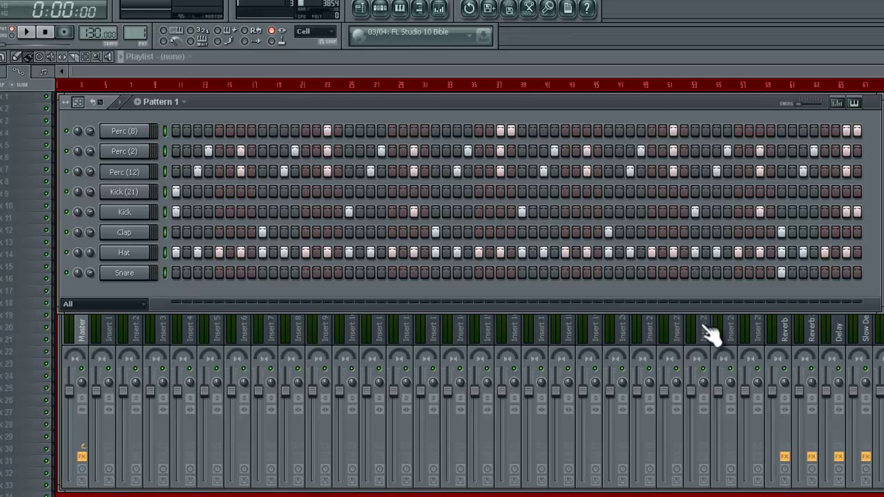
{"action": "left_click", "coordinate": [684, 325]}
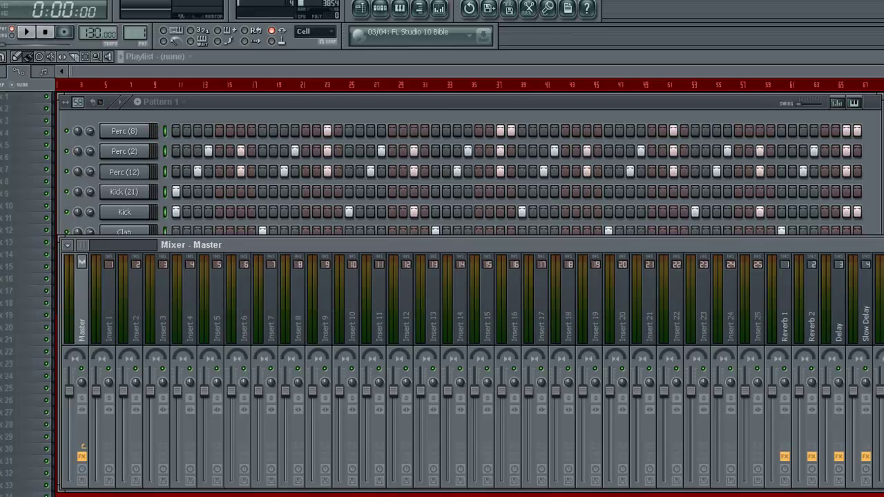
{"action": "left_click", "coordinate": [111, 290]}
Link the eight drum channels to inserts 1–8 starting from Insert 1, then play the pattern
{"action": "right_click", "coordinate": [114, 293]}
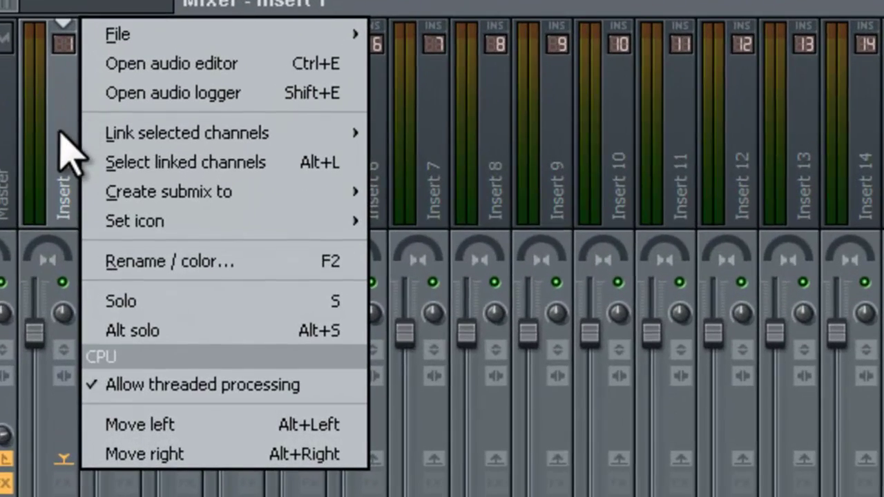
{"action": "mouse_move", "coordinate": [285, 145]}
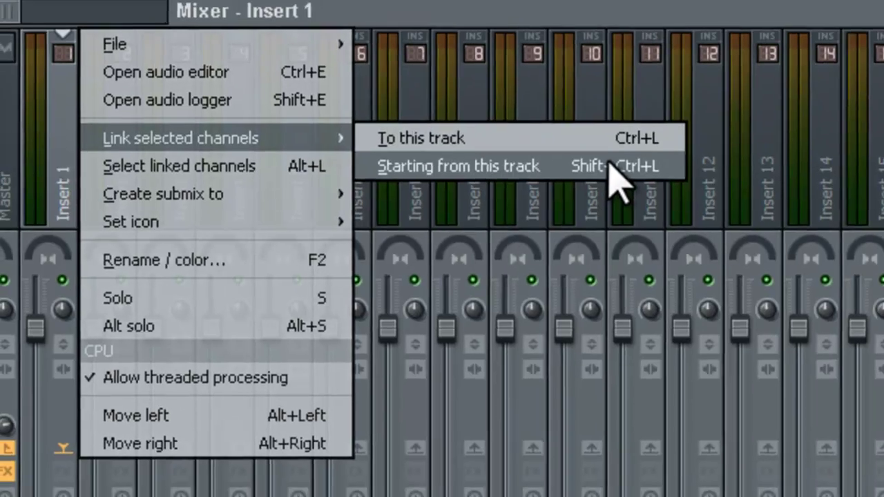
{"action": "left_click", "coordinate": [615, 164]}
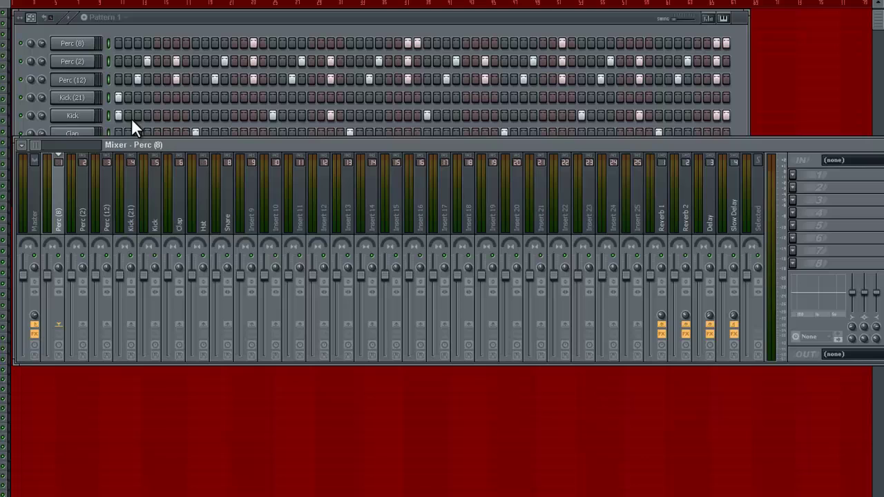
{"action": "key", "text": "space"}
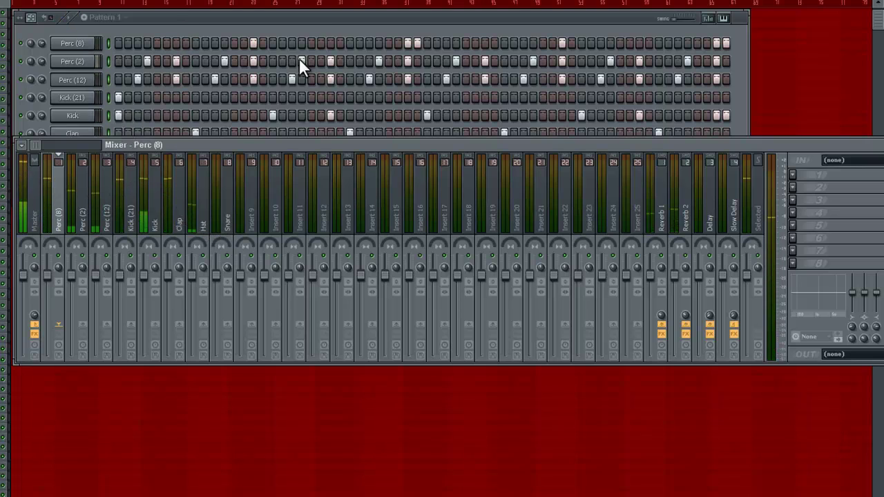
{"action": "left_click", "coordinate": [304, 22]}
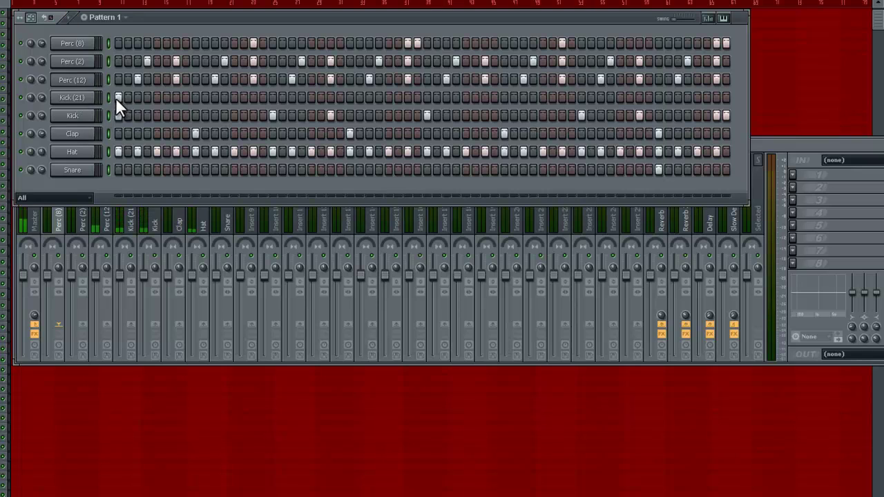
Select Kick (21) in the channel rack and mixer, then open and close its effects list
{"action": "left_click", "coordinate": [29, 101]}
{"action": "left_click", "coordinate": [28, 99]}
{"action": "left_click", "coordinate": [790, 144]}
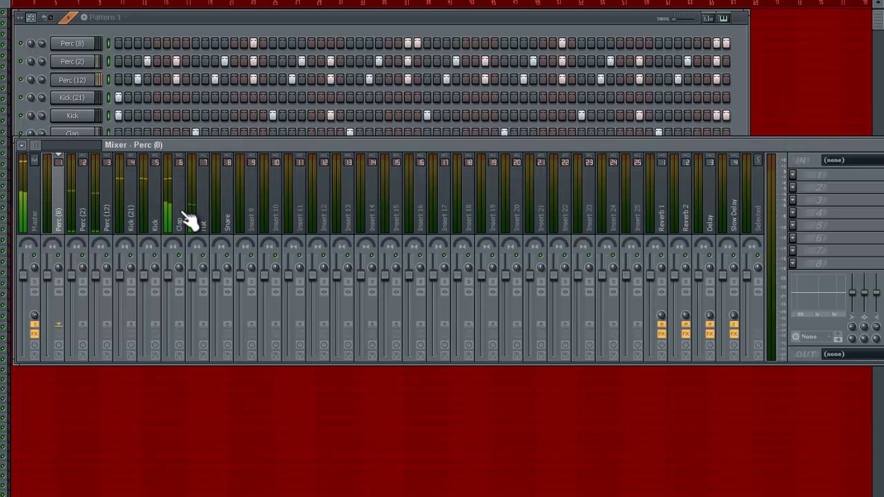
{"action": "left_click", "coordinate": [133, 207]}
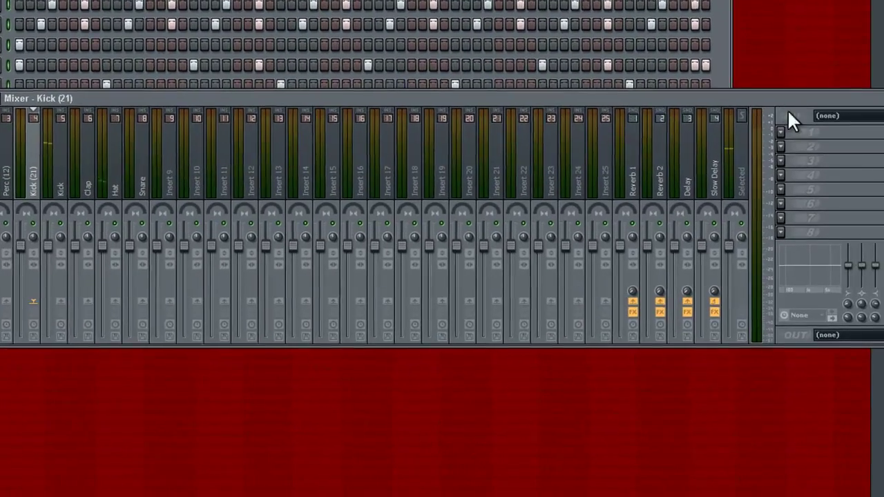
{"action": "left_click", "coordinate": [782, 132]}
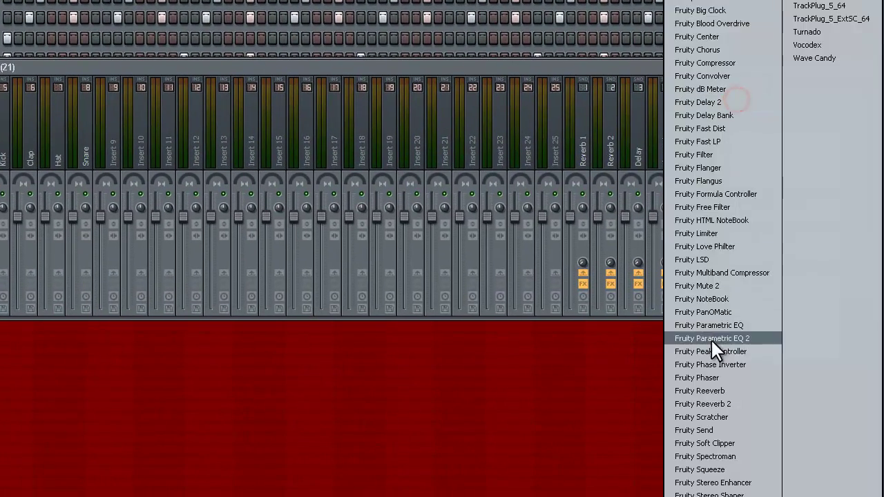
{"action": "left_click", "coordinate": [543, 89]}
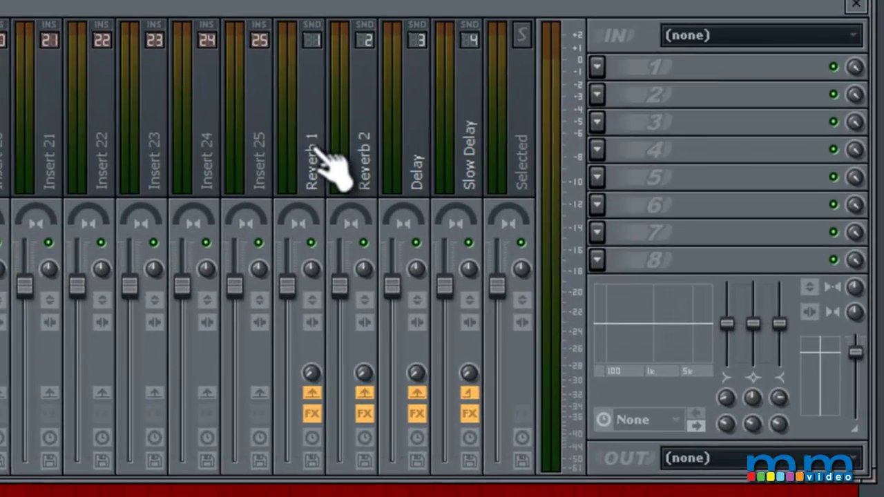
View the effects on the Reverb 1, Reverb 2, Delay and Slow Delay sends
{"action": "left_click", "coordinate": [583, 143]}
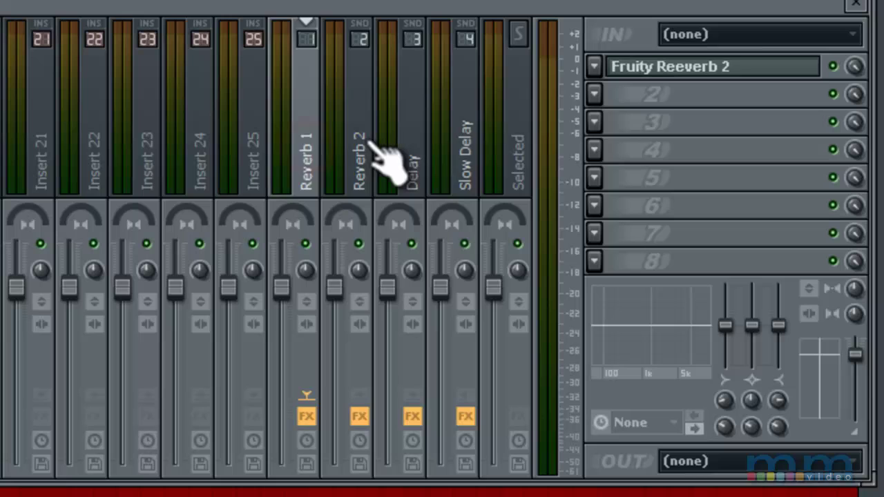
{"action": "left_click", "coordinate": [361, 140]}
{"action": "left_click", "coordinate": [420, 140]}
{"action": "left_click", "coordinate": [473, 147]}
{"action": "left_click", "coordinate": [310, 138]}
{"action": "left_click", "coordinate": [359, 141]}
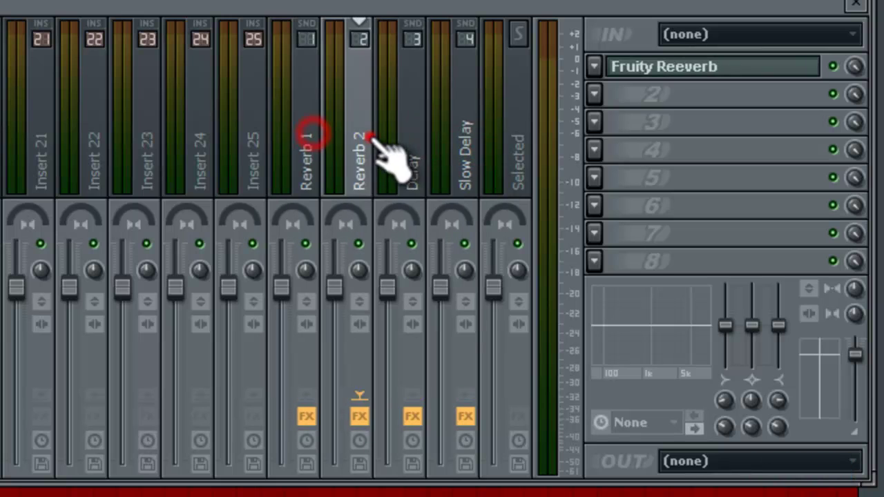
{"action": "left_click", "coordinate": [409, 142]}
{"action": "left_click", "coordinate": [442, 142]}
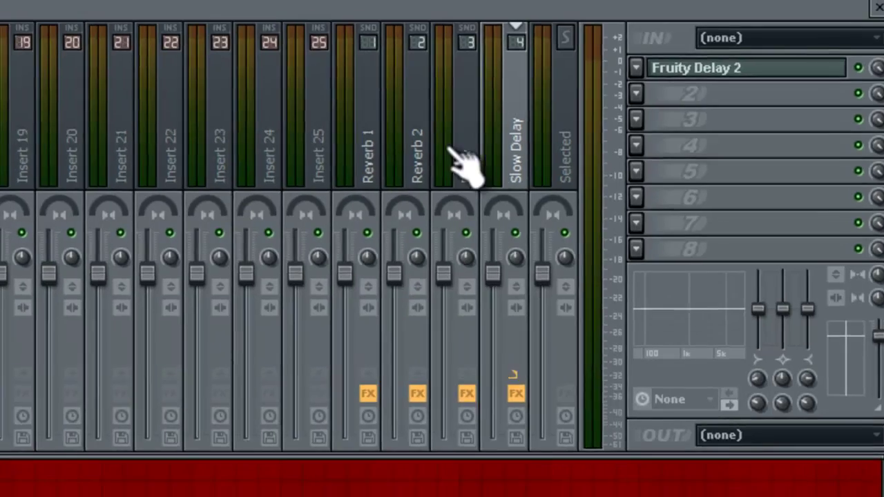
Open Fruity Delay 2 on the Delay send and adjust its delay time
{"action": "scroll", "coordinate": [67, 45], "scroll_direction": "up", "scroll_amount": 2}
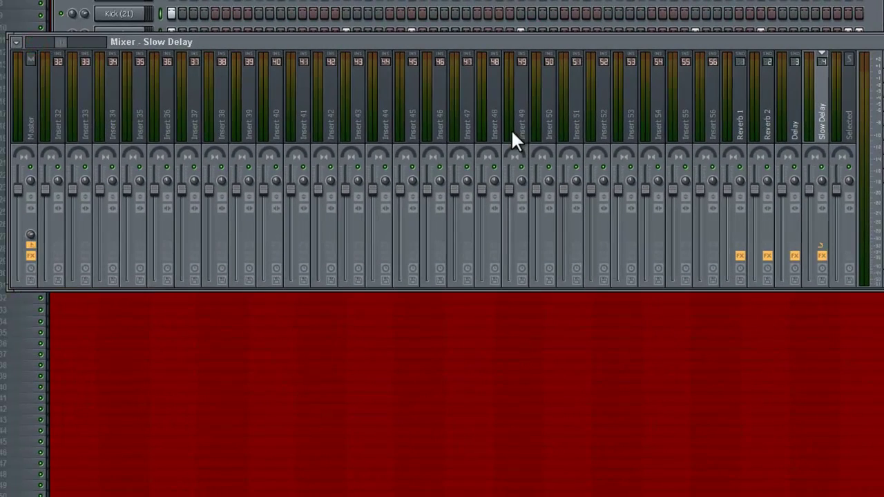
{"action": "left_click_drag", "start_coordinate": [67, 42], "coordinate": [799, 103]}
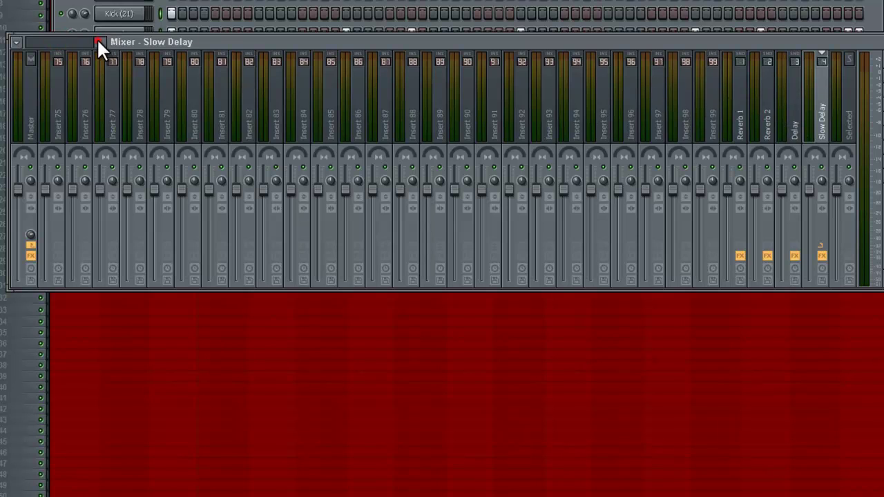
{"action": "left_click_drag", "start_coordinate": [99, 41], "coordinate": [32, 41]}
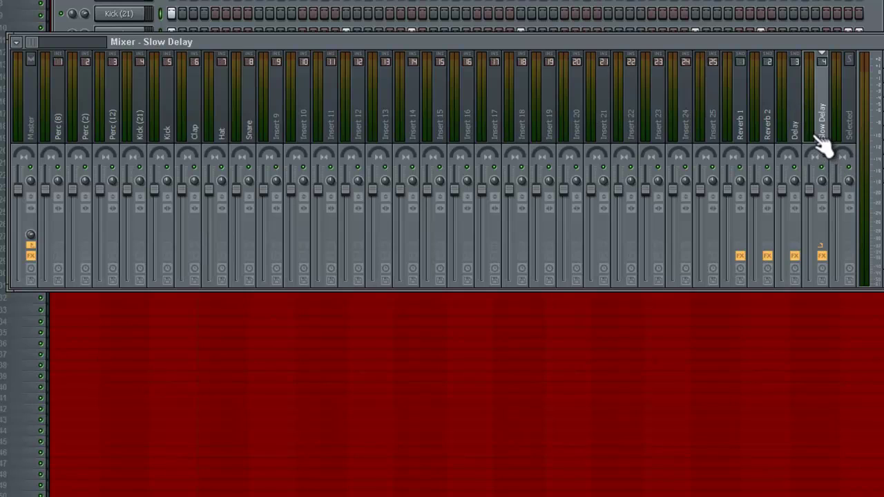
{"action": "left_click", "coordinate": [789, 107]}
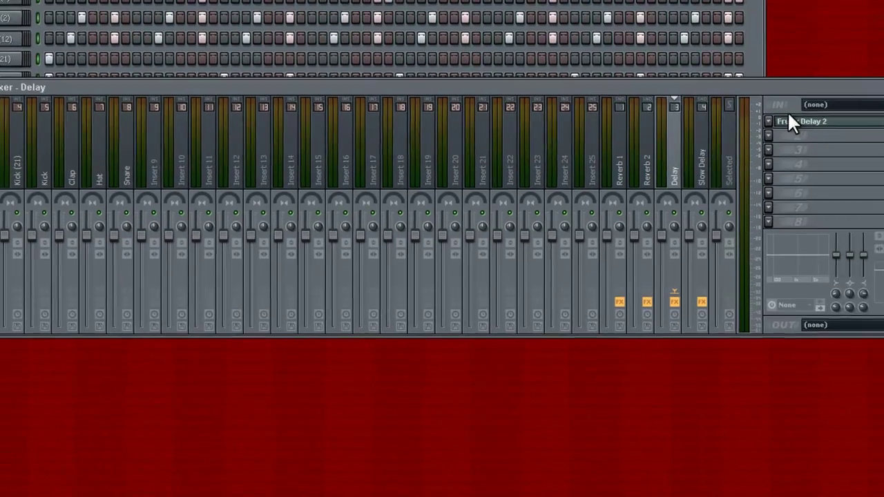
{"action": "left_click", "coordinate": [788, 121]}
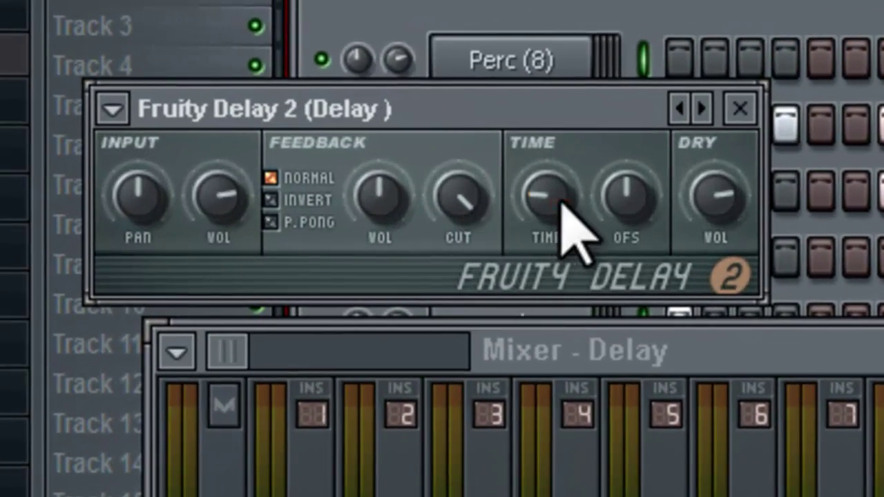
{"action": "left_click_drag", "start_coordinate": [131, 97], "coordinate": [131, 101]}
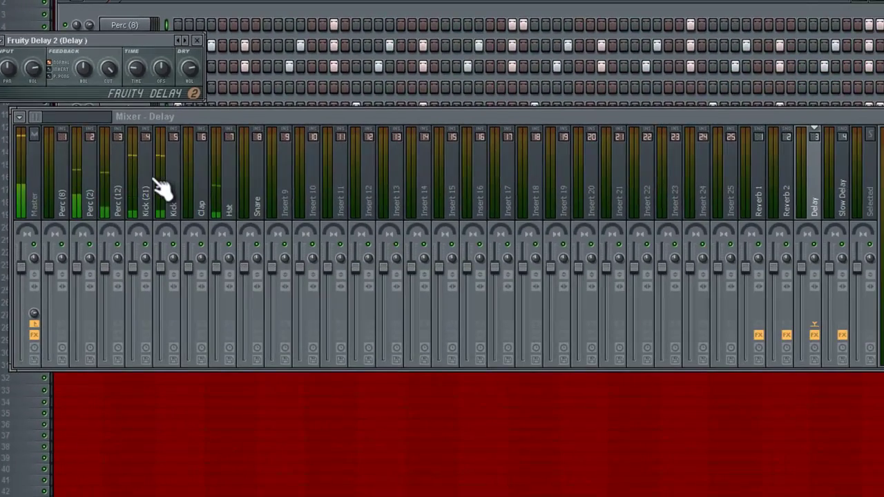
Raise Kick (21)'s send level into the Delay track
{"action": "left_click", "coordinate": [146, 183]}
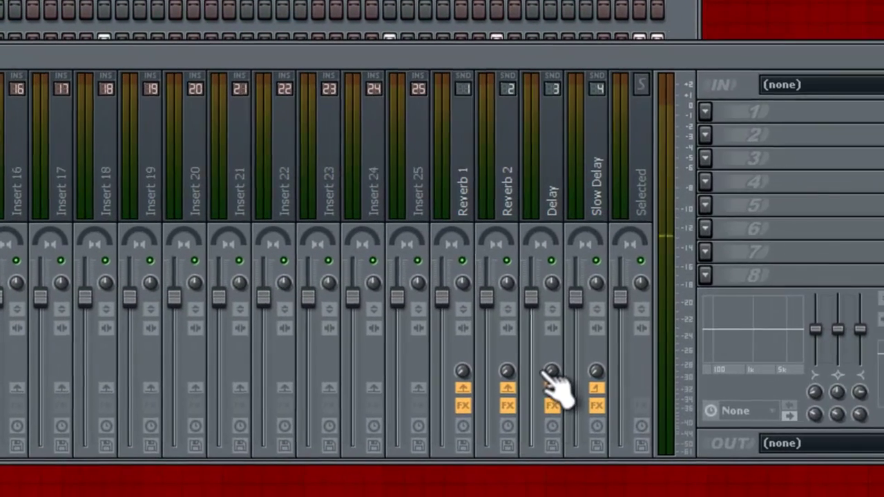
{"action": "left_click", "coordinate": [814, 314]}
{"action": "left_click_drag", "start_coordinate": [556, 377], "coordinate": [545, 332]}
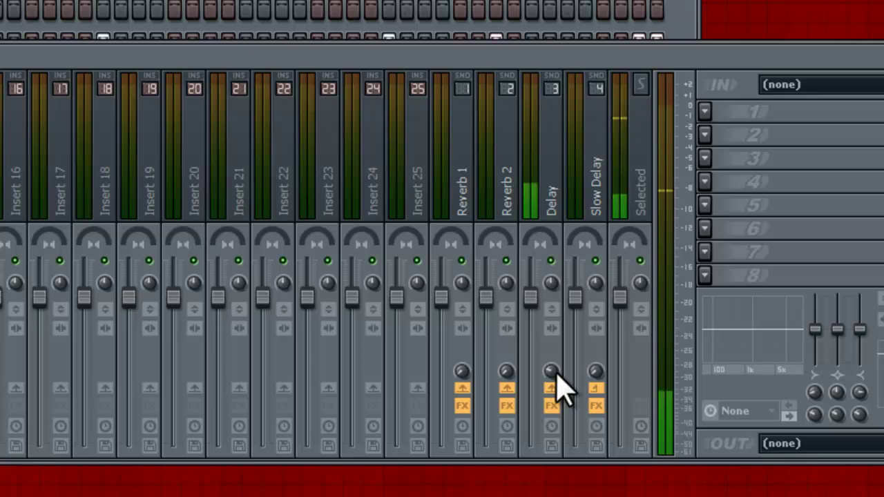
{"action": "left_click_drag", "start_coordinate": [555, 375], "coordinate": [548, 329]}
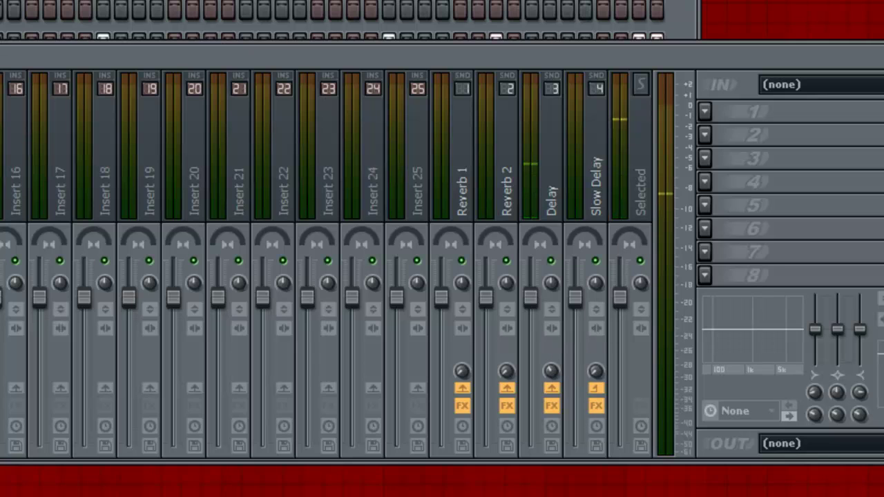
{"action": "left_click", "coordinate": [556, 188]}
In Fruity Delay 2, turn the dry level right down, lengthen TIME, adjust CUT and reduce OFS
{"action": "left_click", "coordinate": [779, 119]}
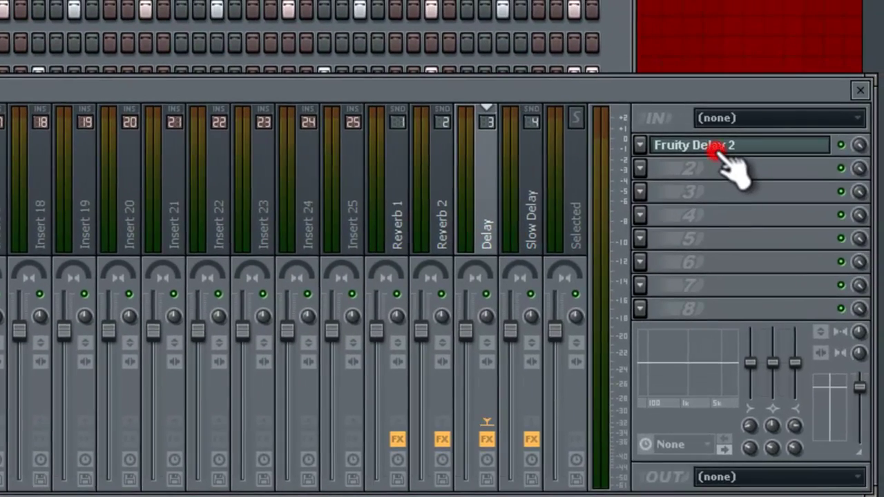
{"action": "left_click", "coordinate": [719, 146]}
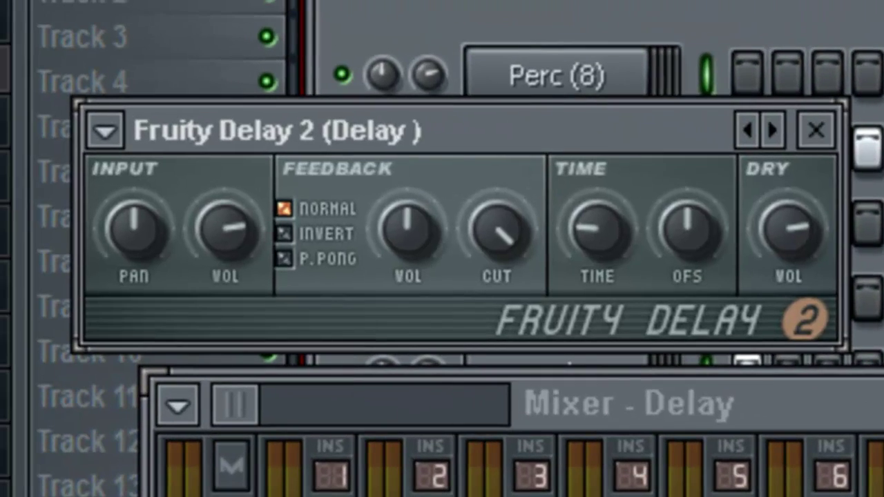
{"action": "left_click", "coordinate": [791, 237]}
{"action": "left_click_drag", "start_coordinate": [794, 261], "coordinate": [833, 422]}
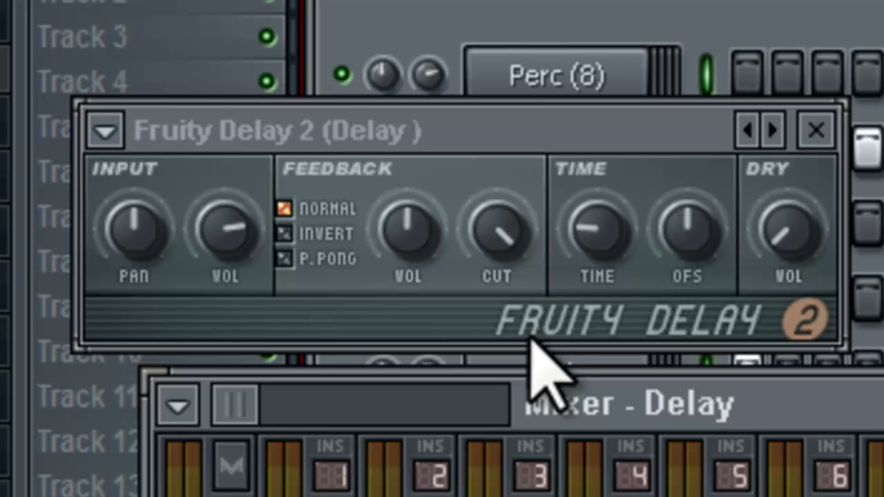
{"action": "left_click_drag", "start_coordinate": [598, 228], "coordinate": [602, 83]}
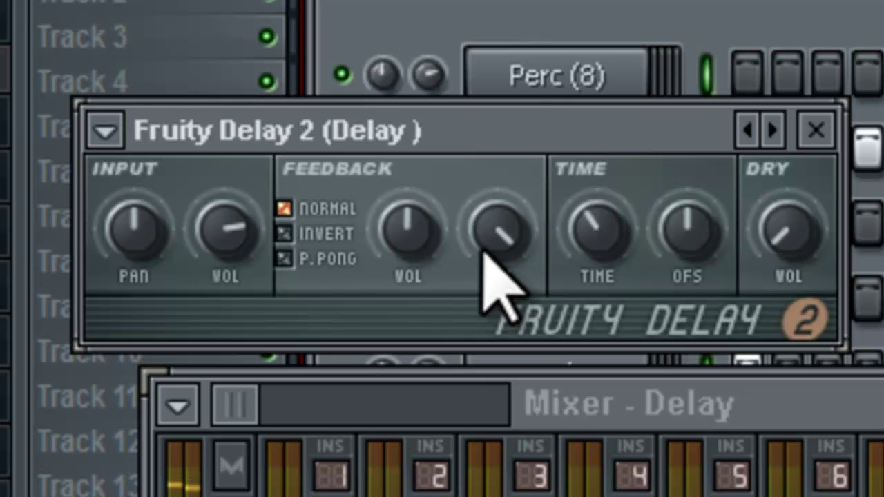
{"action": "left_click_drag", "start_coordinate": [483, 249], "coordinate": [489, 276]}
{"action": "left_click_drag", "start_coordinate": [705, 242], "coordinate": [704, 335]}
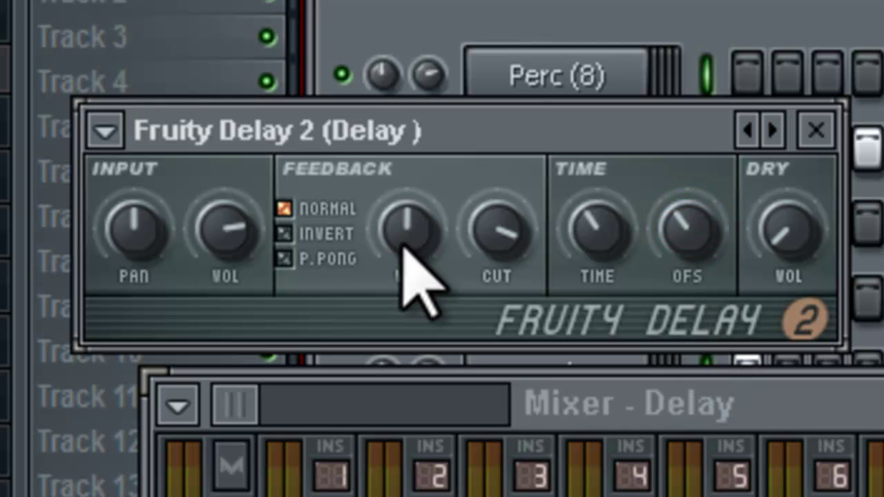
Switch the feedback to ping-pong, raise feedback volume, and fine-tune the cutoff
{"action": "left_click", "coordinate": [283, 258]}
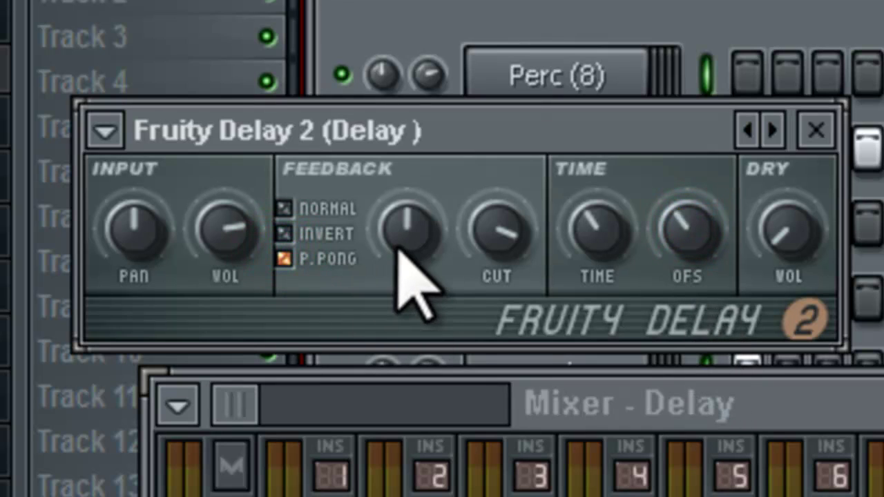
{"action": "left_click_drag", "start_coordinate": [401, 233], "coordinate": [453, 162]}
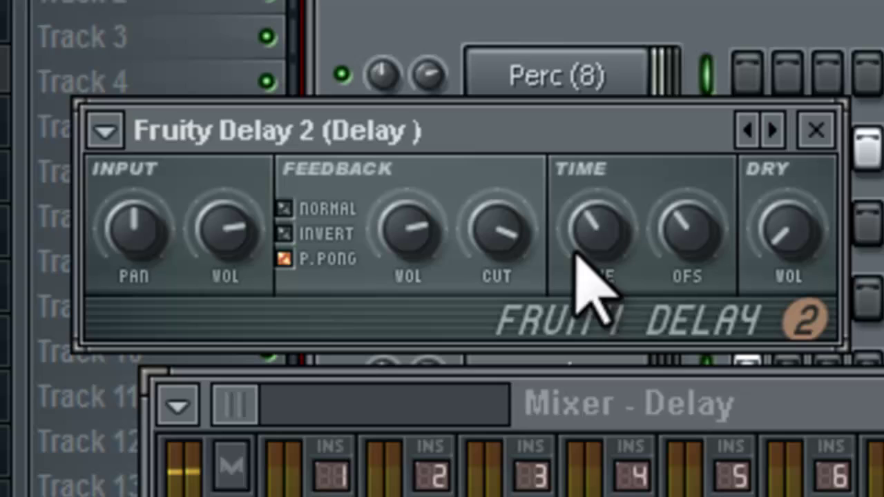
{"action": "mouse_move", "coordinate": [499, 234]}
{"action": "left_mouse_down"}
{"action": "mouse_move", "coordinate": [518, 214]}
{"action": "mouse_move", "coordinate": [503, 238]}
{"action": "left_mouse_up"}
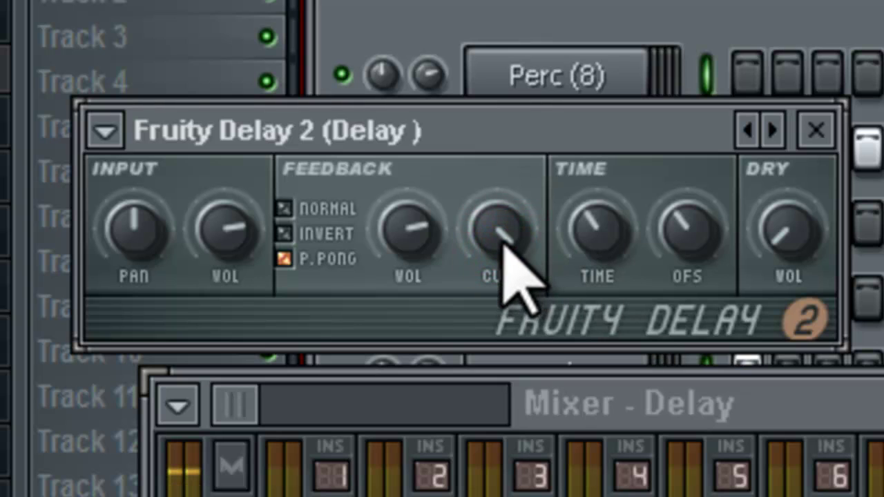
{"action": "left_click_drag", "start_coordinate": [407, 233], "coordinate": [434, 188]}
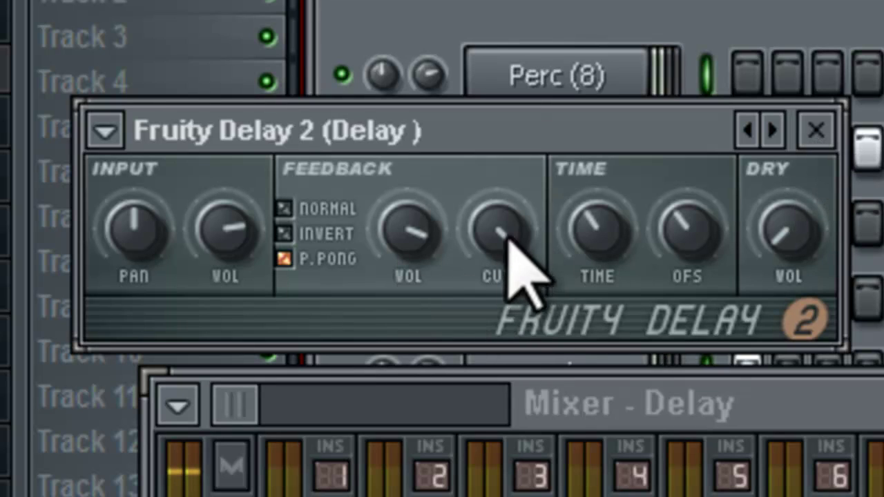
{"action": "left_click_drag", "start_coordinate": [509, 238], "coordinate": [530, 263]}
{"action": "left_click", "coordinate": [816, 130]}
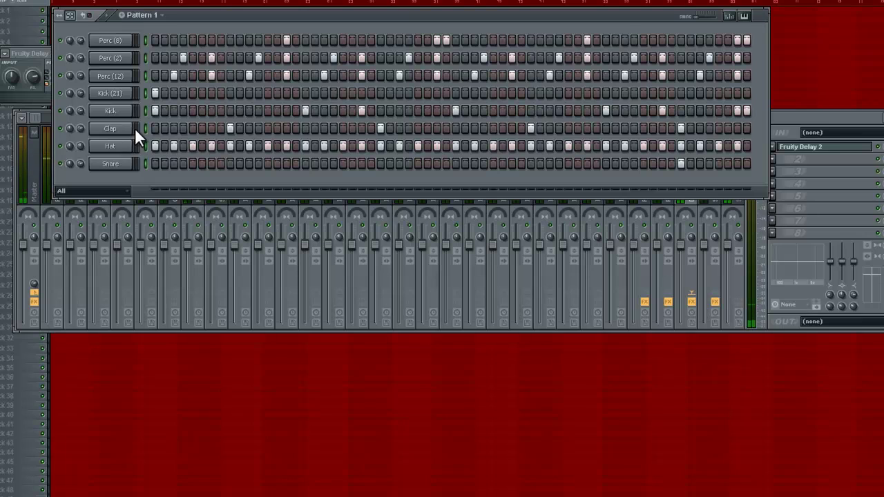
Play the pattern, open the Clap channel, and select the Reverb 1 send in the mixer
{"action": "key", "text": "space"}
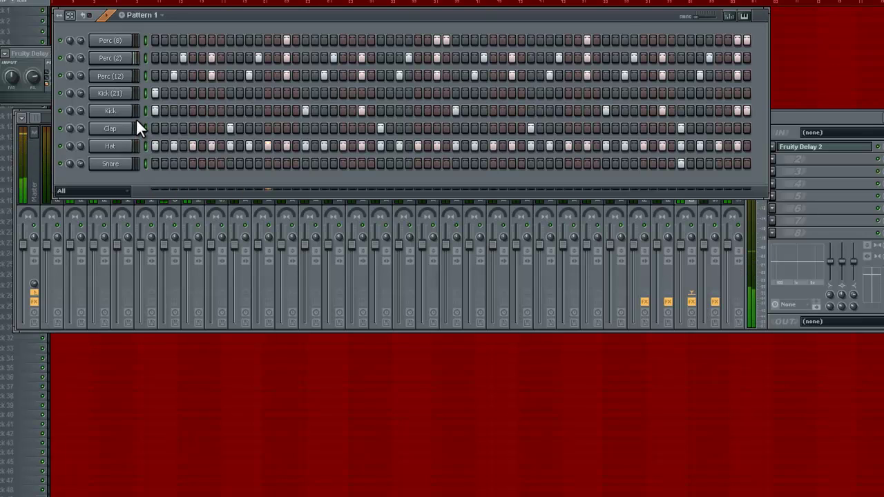
{"action": "left_click", "coordinate": [111, 128]}
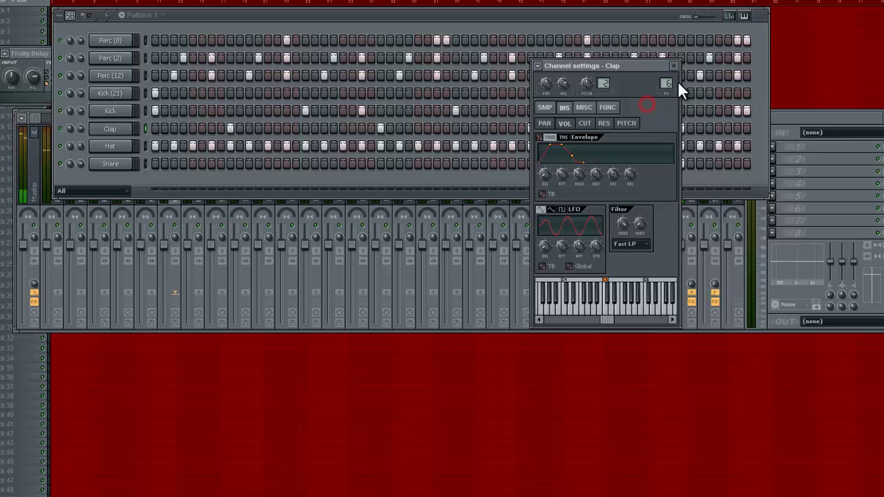
{"action": "left_click", "coordinate": [788, 120]}
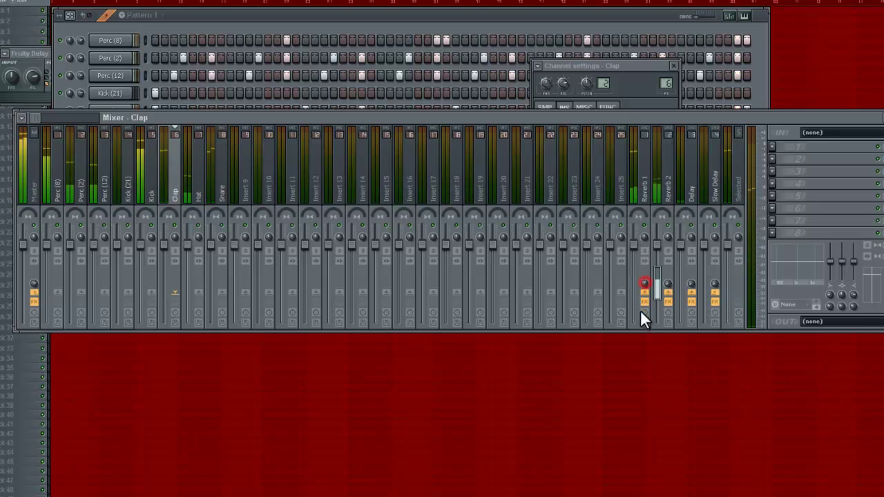
{"action": "left_click", "coordinate": [647, 184]}
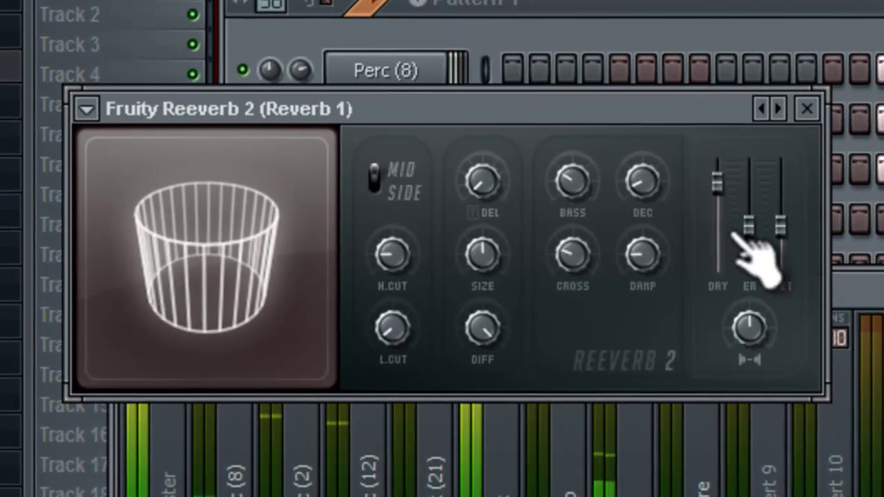
In Reverb 1's Fruity Reeverb 2, zero the dry level, raise WET and ER, and enlarge SIZE
{"action": "left_click", "coordinate": [719, 188]}
{"action": "left_click", "coordinate": [751, 330]}
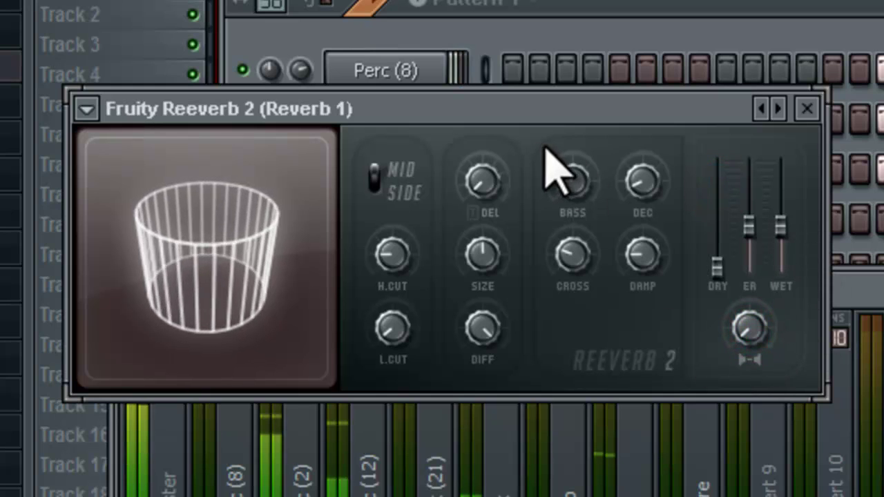
{"action": "left_click_drag", "start_coordinate": [782, 224], "coordinate": [782, 181]}
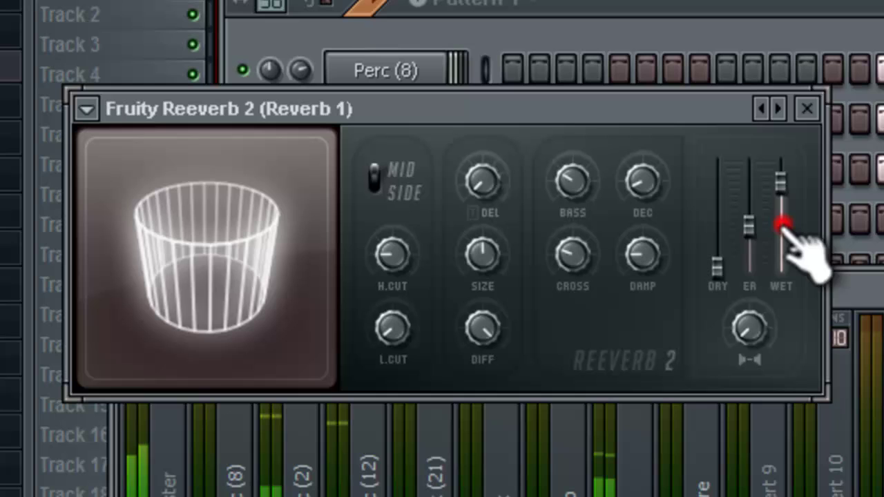
{"action": "left_click_drag", "start_coordinate": [750, 218], "coordinate": [750, 181]}
{"action": "left_click_drag", "start_coordinate": [485, 269], "coordinate": [558, 243]}
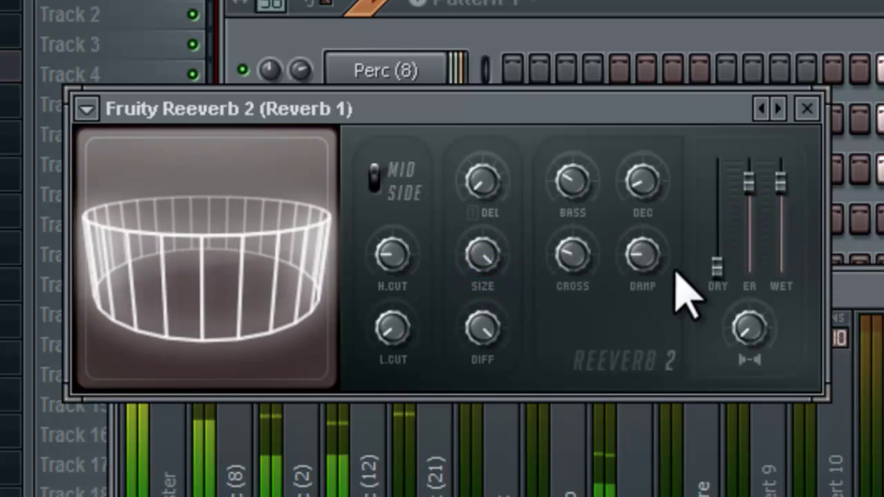
{"action": "left_click", "coordinate": [883, 288]}
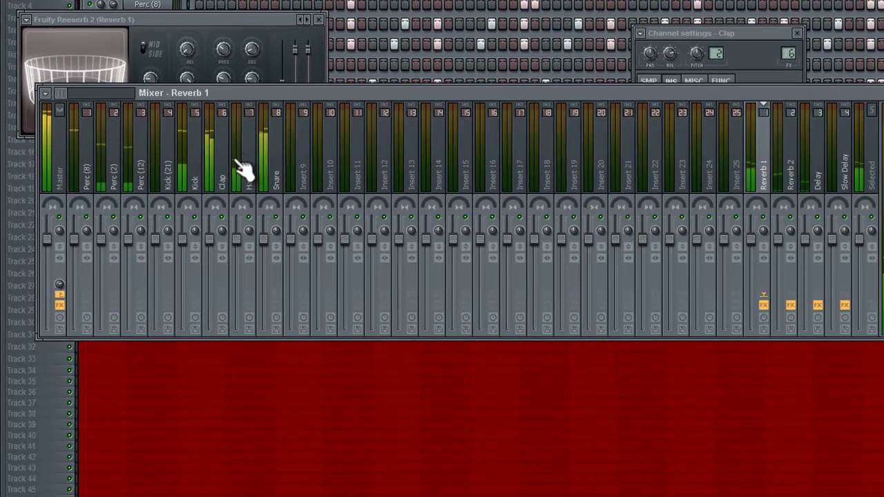
Select the Clap track and route it to the Reverb 2 send
{"action": "left_click", "coordinate": [390, 334]}
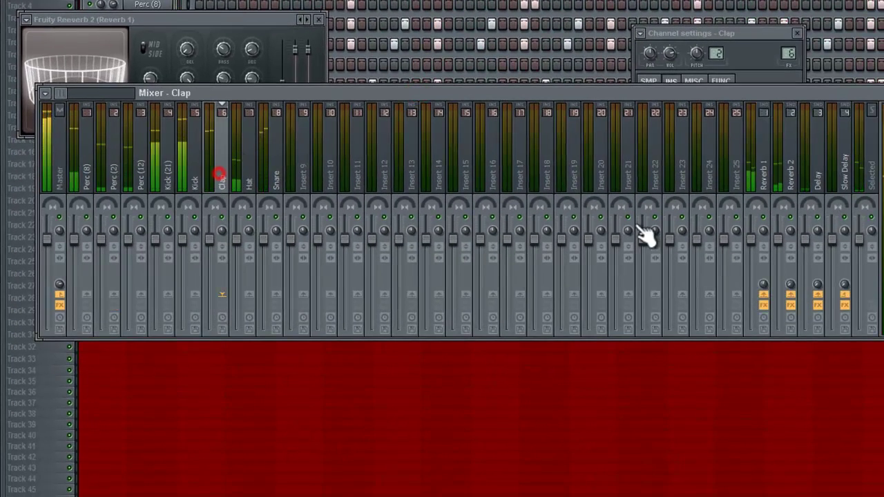
{"action": "left_click", "coordinate": [787, 293]}
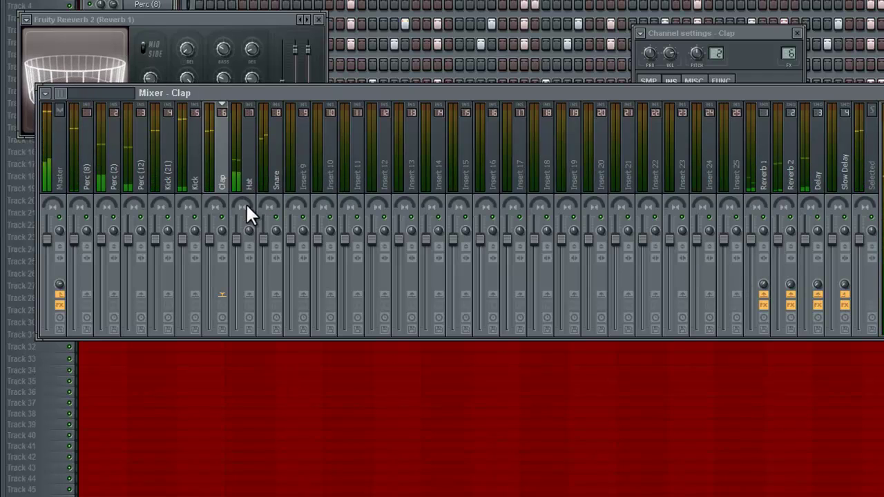
Select Snare and raise its send levels into Slow Delay and Reverb 2
{"action": "left_click", "coordinate": [278, 178]}
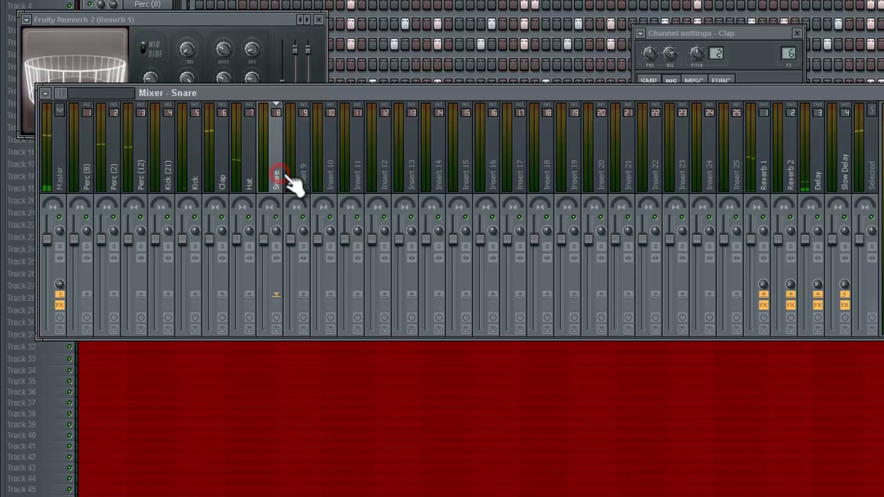
{"action": "left_click", "coordinate": [484, 4]}
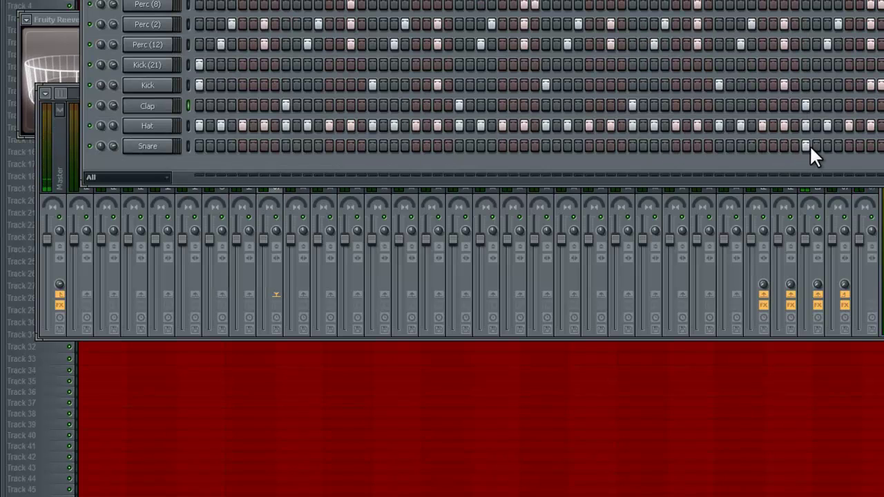
{"action": "left_click", "coordinate": [806, 192]}
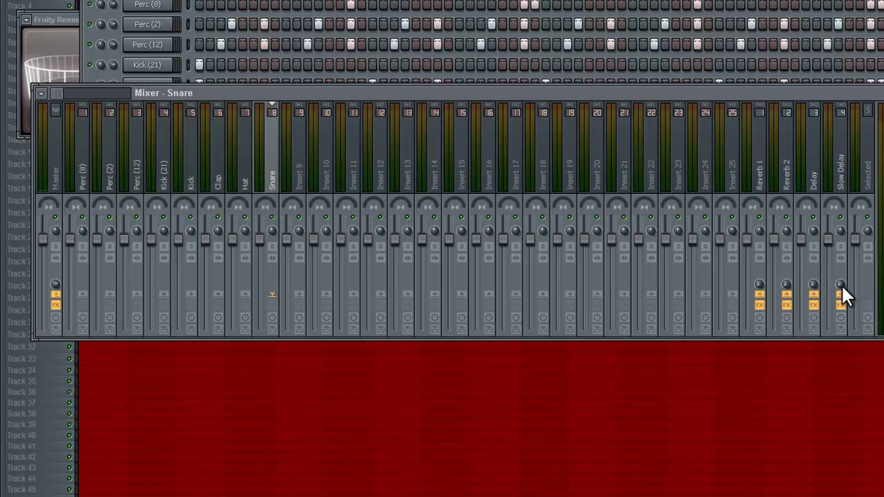
{"action": "left_click_drag", "start_coordinate": [844, 286], "coordinate": [842, 226]}
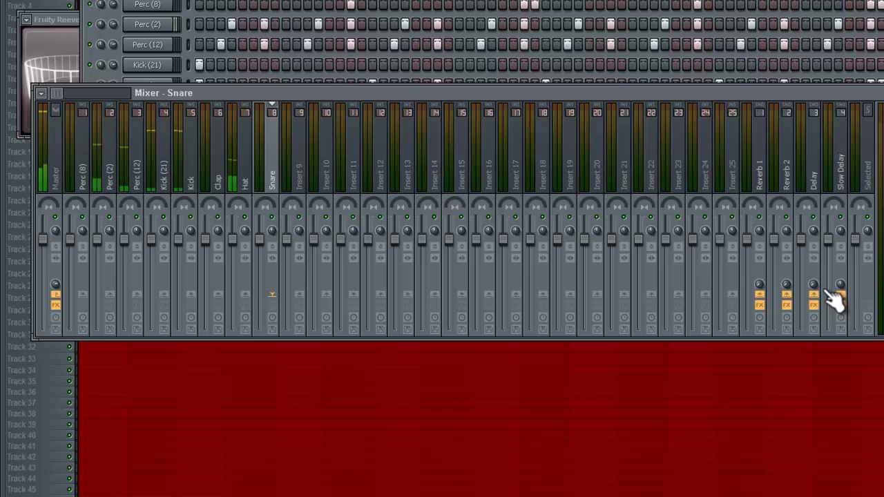
{"action": "left_click_drag", "start_coordinate": [788, 279], "coordinate": [784, 240]}
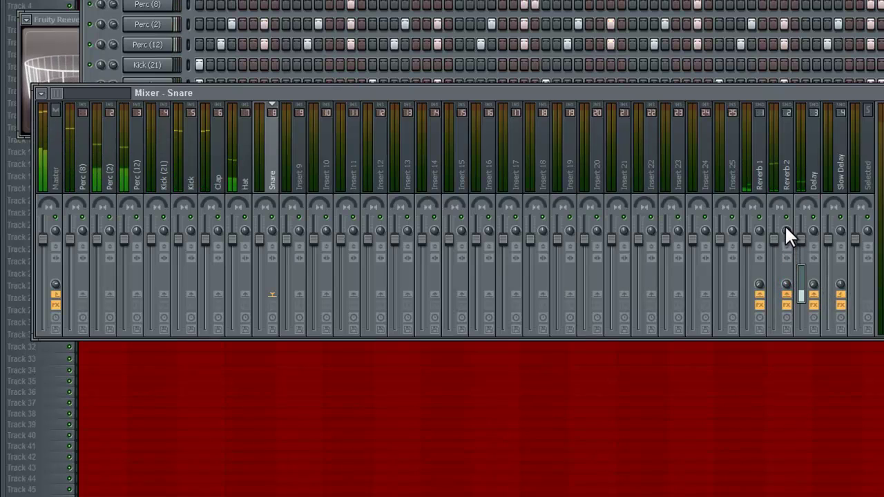
Open Reverb 2's Fruity Reeverb: Reverb 100%, Dry 0%, Warm colour, room size 22, diffusion 62
{"action": "left_click", "coordinate": [795, 178]}
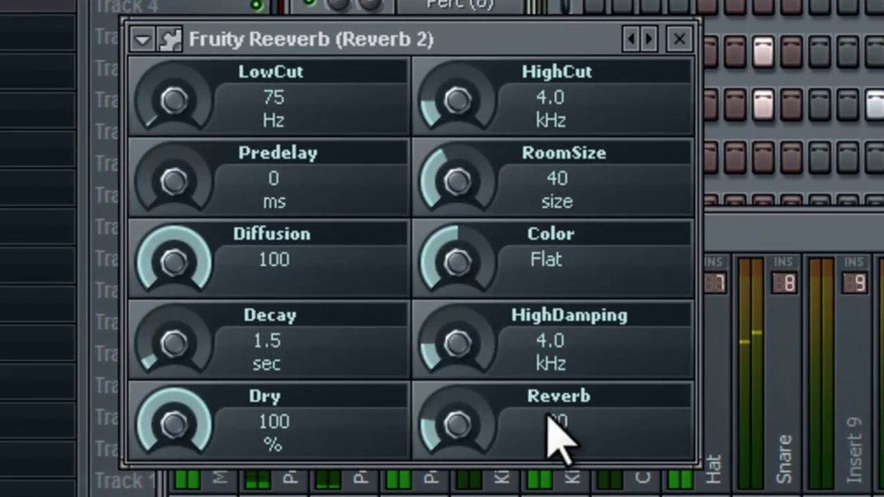
{"action": "left_click_drag", "start_coordinate": [481, 425], "coordinate": [492, 45]}
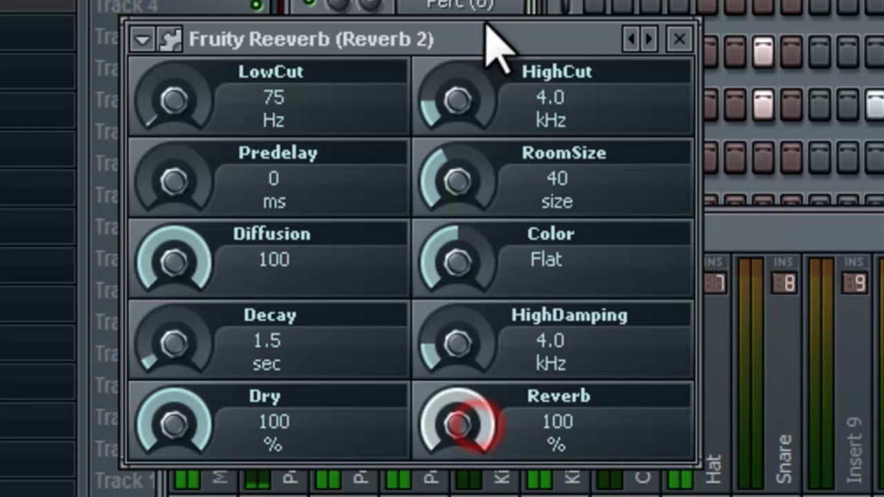
{"action": "left_click_drag", "start_coordinate": [174, 423], "coordinate": [174, 484]}
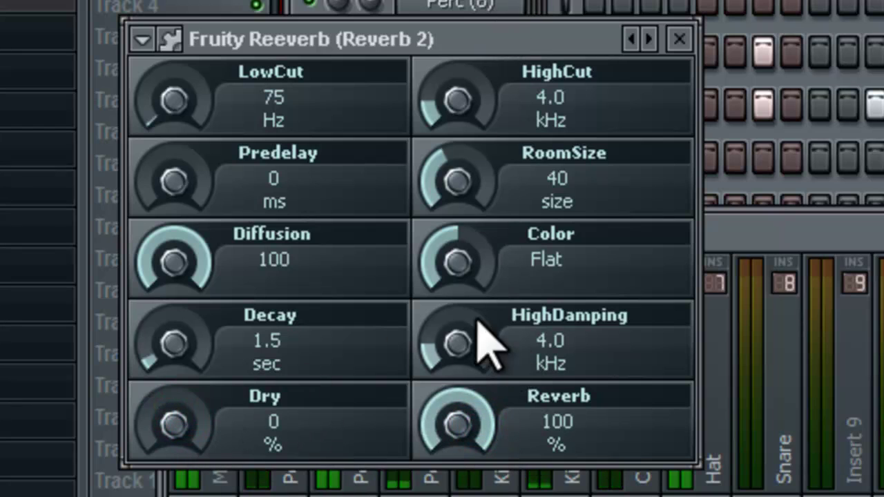
{"action": "left_click_drag", "start_coordinate": [458, 261], "coordinate": [450, 122]}
{"action": "left_click_drag", "start_coordinate": [460, 181], "coordinate": [484, 90]}
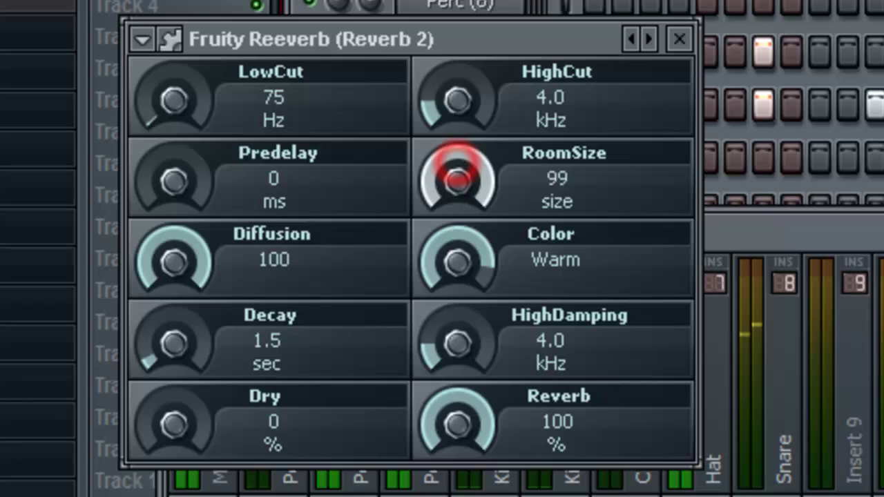
{"action": "left_click_drag", "start_coordinate": [457, 181], "coordinate": [512, 494]}
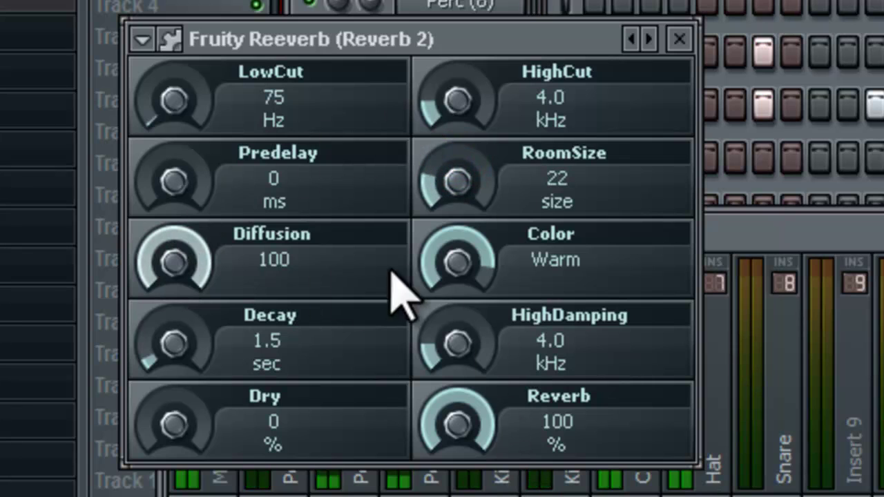
{"action": "left_click_drag", "start_coordinate": [182, 286], "coordinate": [202, 449]}
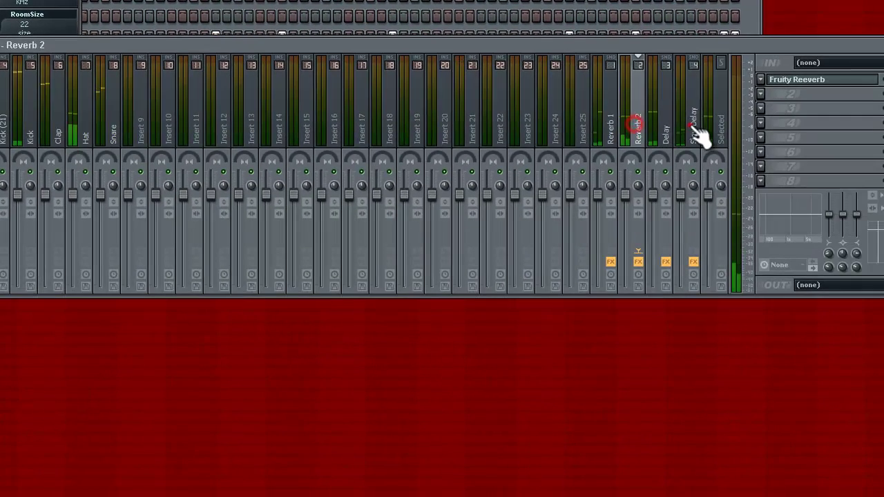
Rename the Slow Delay send track to 'Fast Delay'
{"action": "left_click", "coordinate": [694, 128]}
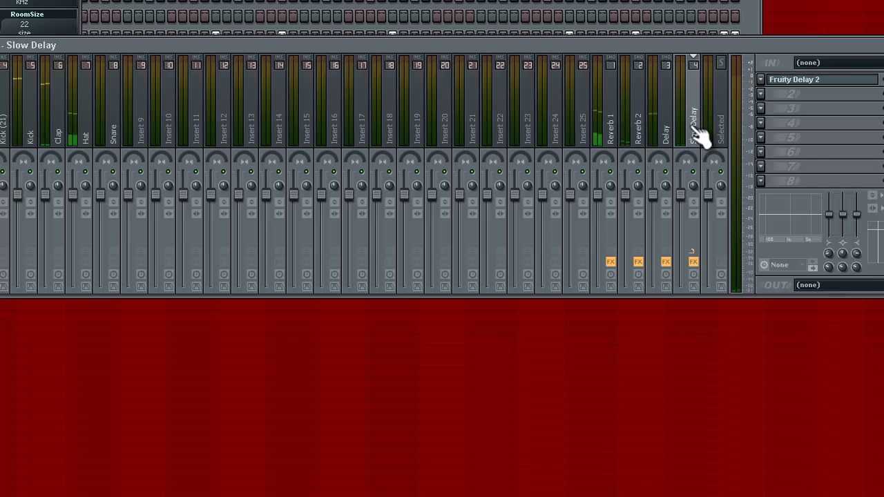
{"action": "key", "text": "F2"}
{"action": "type", "text": "Fas"}
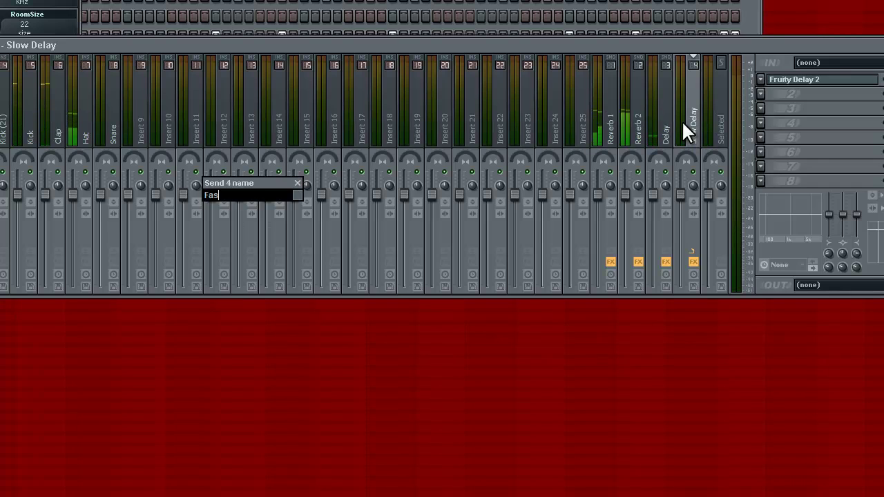
{"action": "type", "text": "t Delay"}
{"action": "key", "text": "Return"}
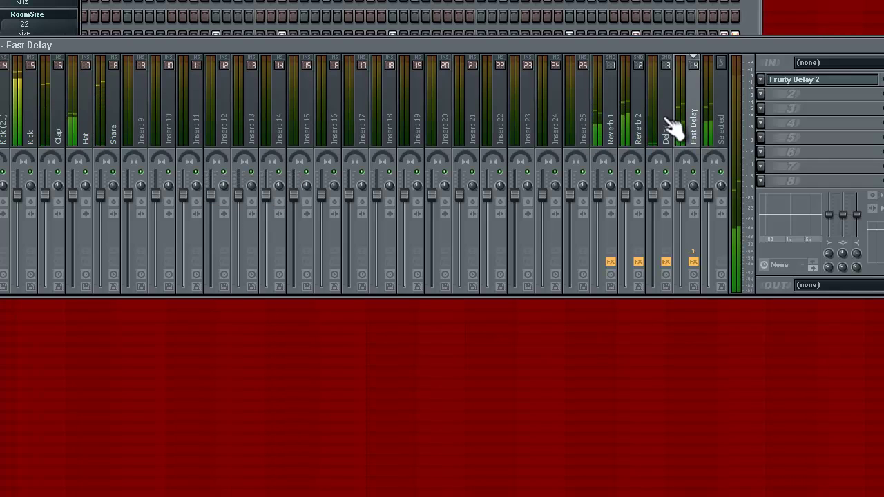
On Fast Delay's Fruity Delay 2, shorten the time, enable ping-pong feedback, and raise the offset
{"action": "left_click", "coordinate": [690, 122]}
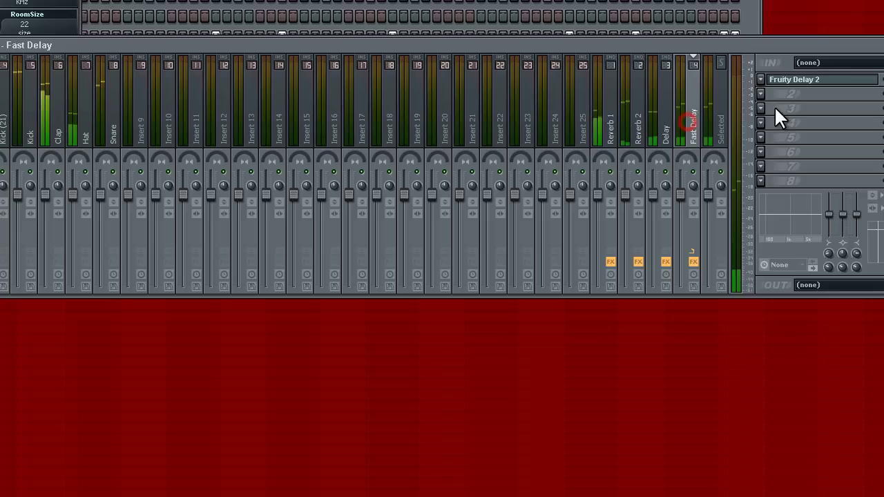
{"action": "left_click", "coordinate": [822, 87]}
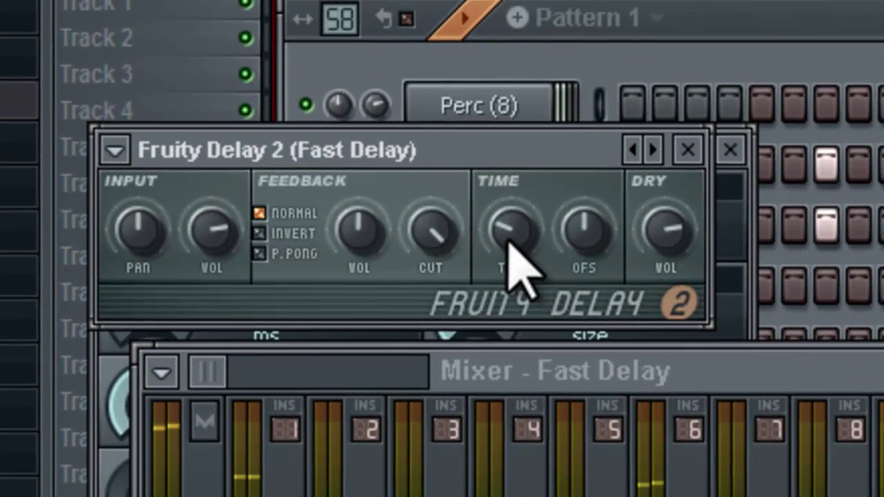
{"action": "left_click_drag", "start_coordinate": [508, 236], "coordinate": [541, 319]}
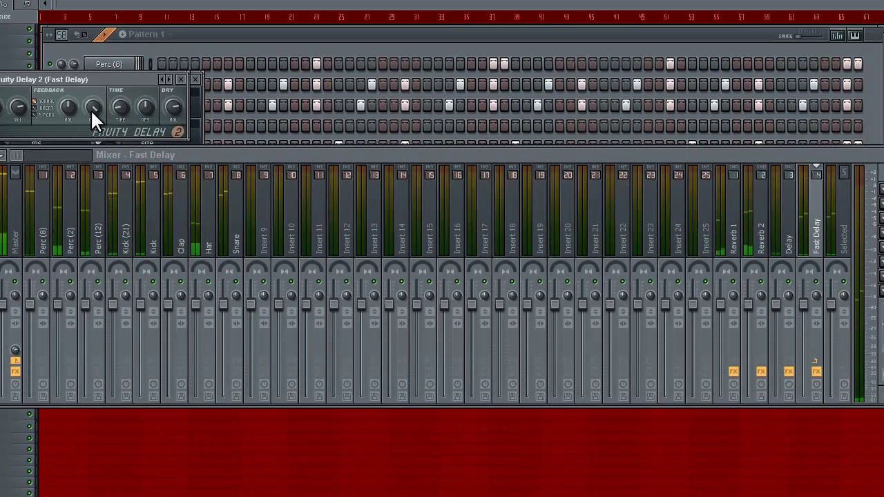
{"action": "left_click", "coordinate": [72, 102]}
{"action": "left_click", "coordinate": [45, 115]}
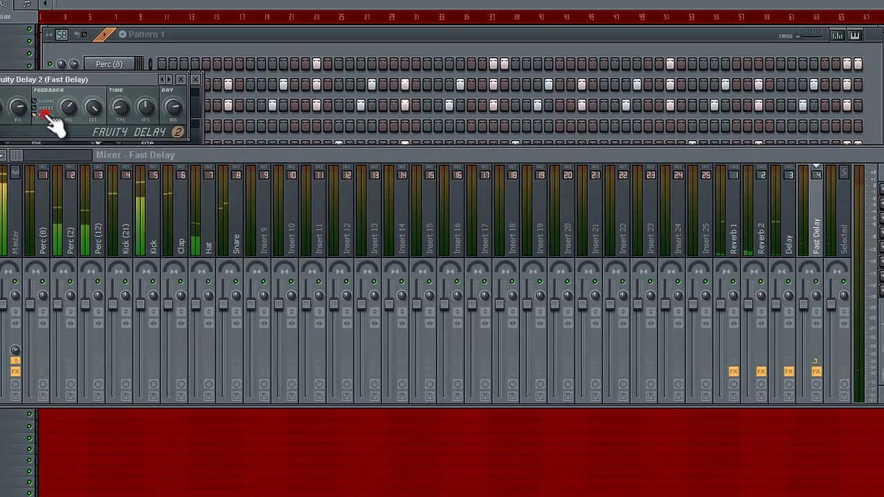
{"action": "left_click_drag", "start_coordinate": [146, 108], "coordinate": [153, 76]}
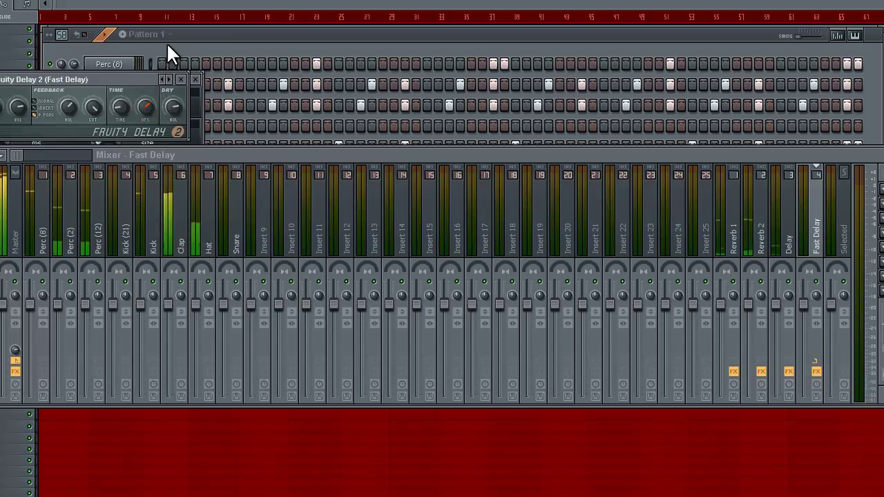
Close the Fruity Delay 2 and Reverb 2 plugin windows
{"action": "left_click", "coordinate": [181, 79]}
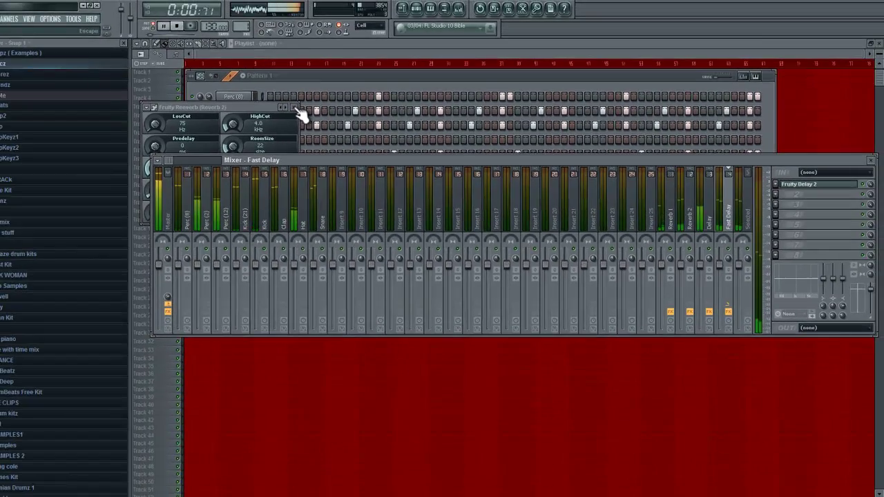
{"action": "left_click", "coordinate": [293, 108]}
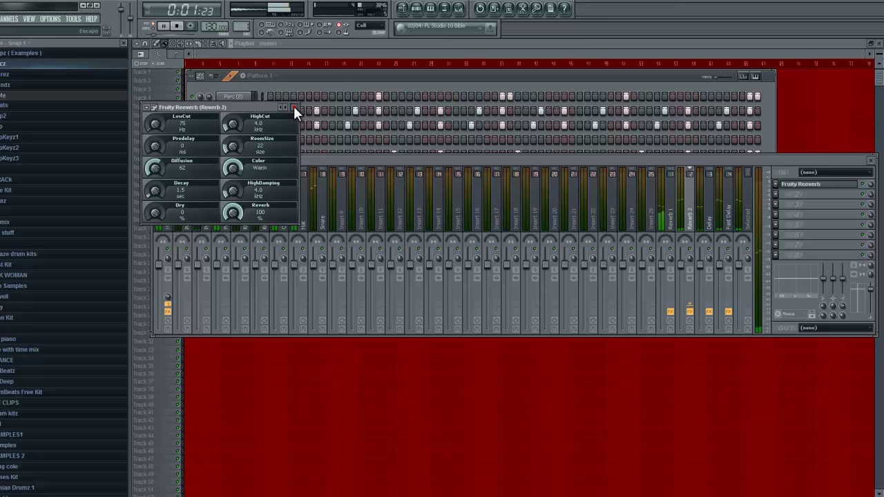
{"action": "left_click", "coordinate": [329, 78]}
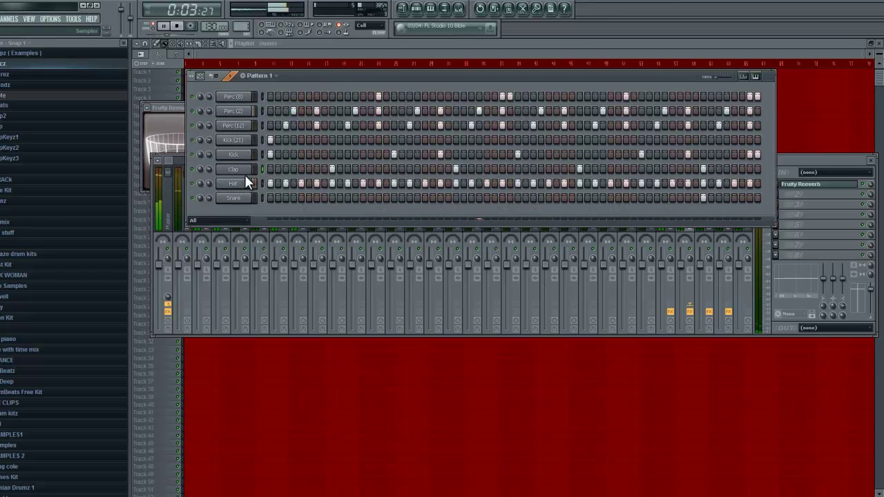
Turn up the Snare track's send level to the Fast Delay send track
{"action": "left_click", "coordinate": [236, 198]}
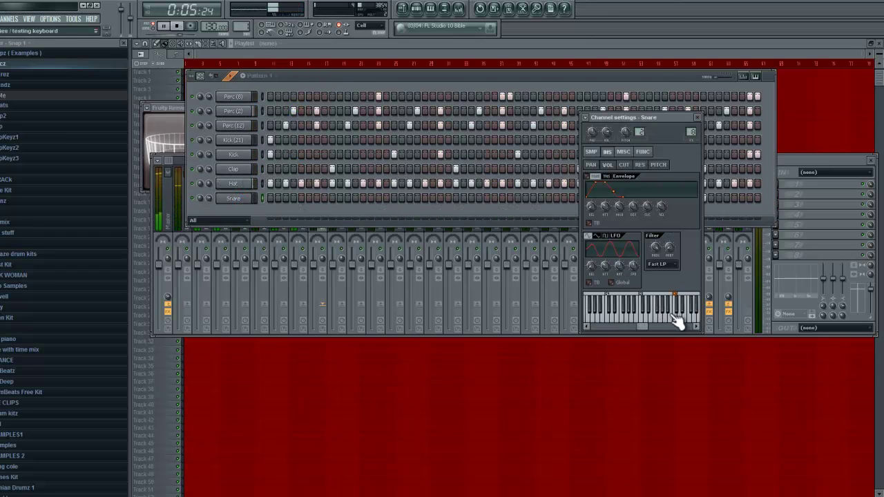
{"action": "left_click", "coordinate": [714, 217]}
{"action": "left_click", "coordinate": [765, 253]}
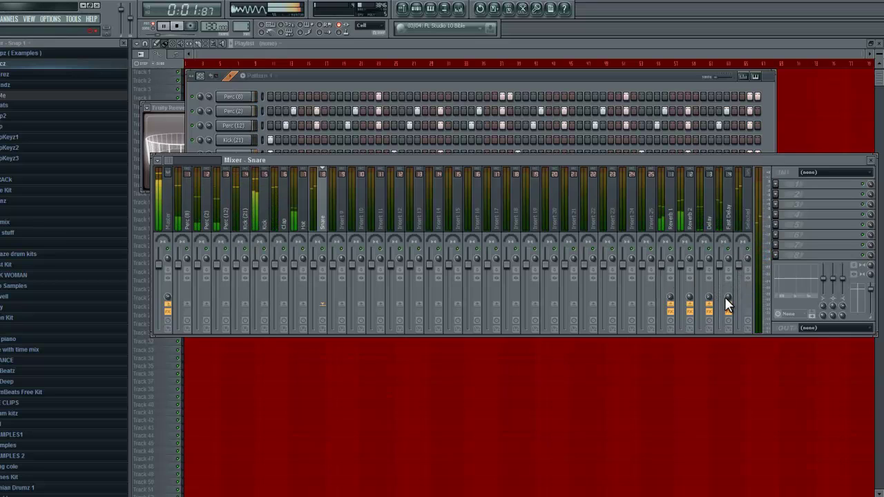
{"action": "left_click_drag", "start_coordinate": [725, 297], "coordinate": [731, 284]}
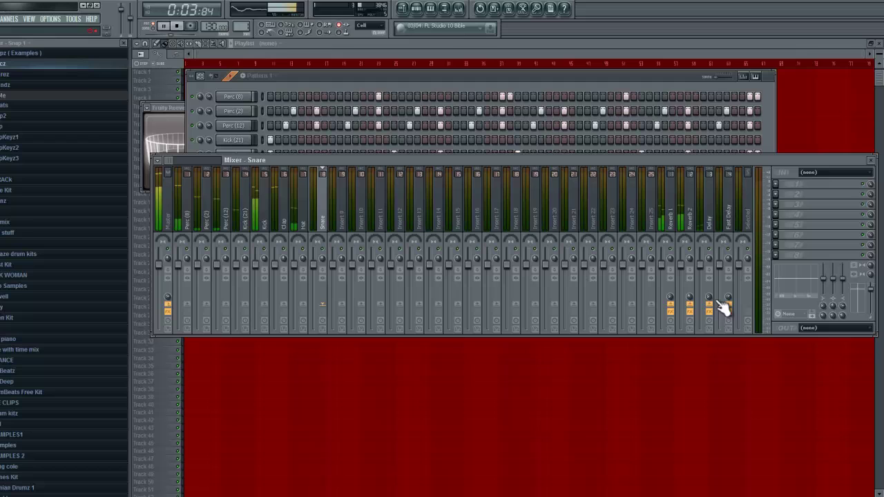
{"action": "left_click", "coordinate": [729, 204]}
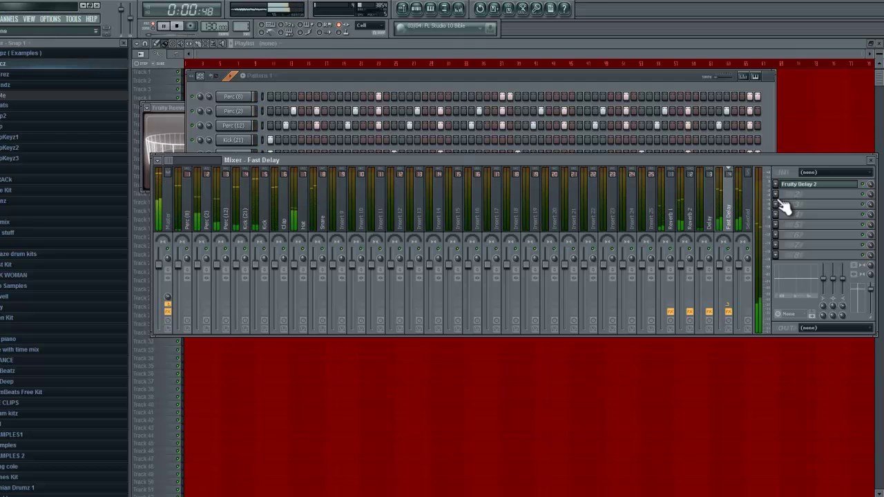
{"action": "left_click", "coordinate": [478, 76]}
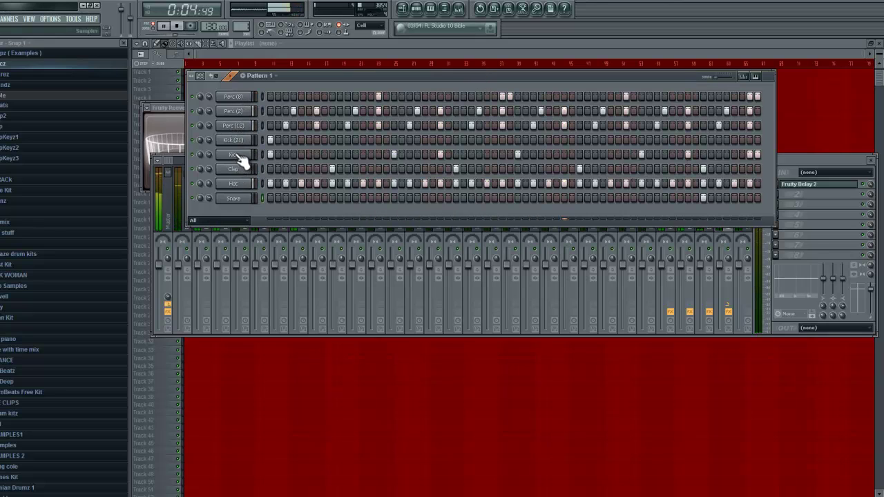
Stop playback with the Kick mixer track selected
{"action": "left_click", "coordinate": [781, 169]}
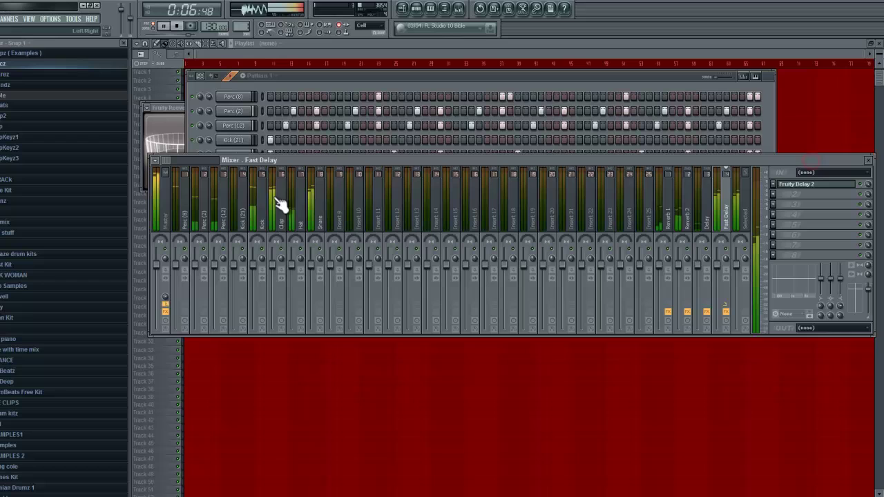
{"action": "left_click", "coordinate": [242, 214]}
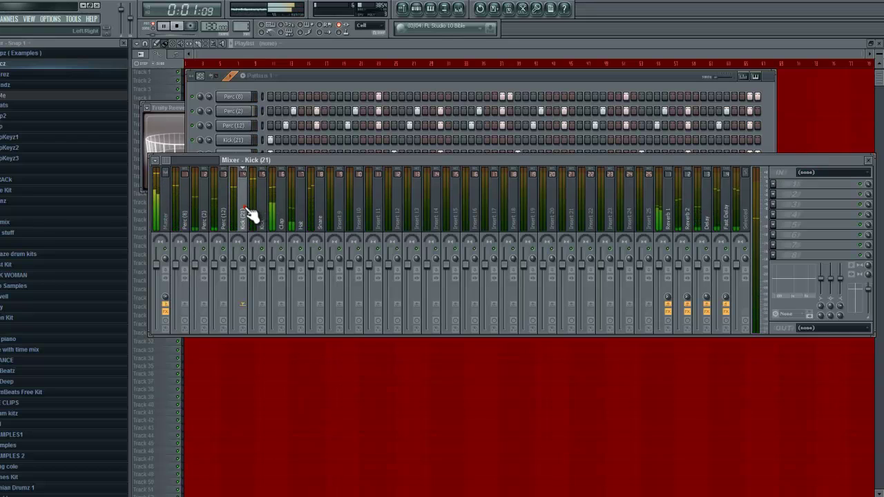
{"action": "key", "text": "space"}
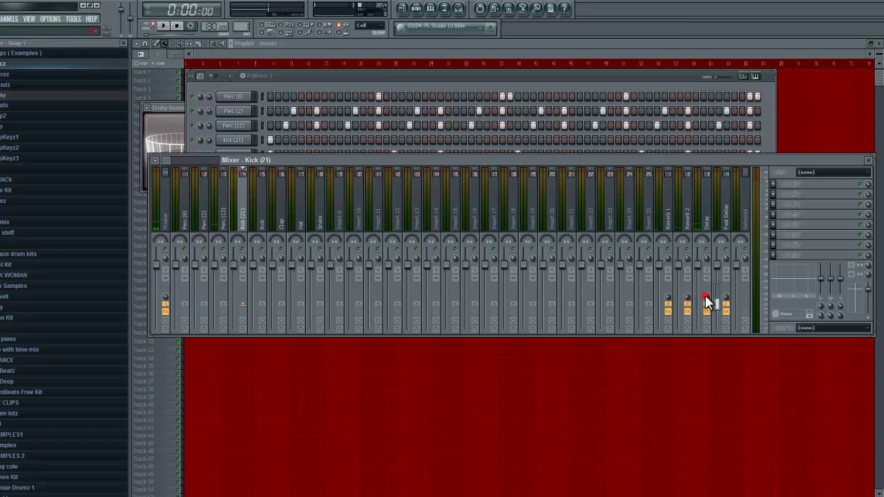
Retune the Delay send's Fruity Delay 2 time, feedback and time offset while listening to playback
{"action": "left_click", "coordinate": [705, 256]}
{"action": "left_click", "coordinate": [799, 186]}
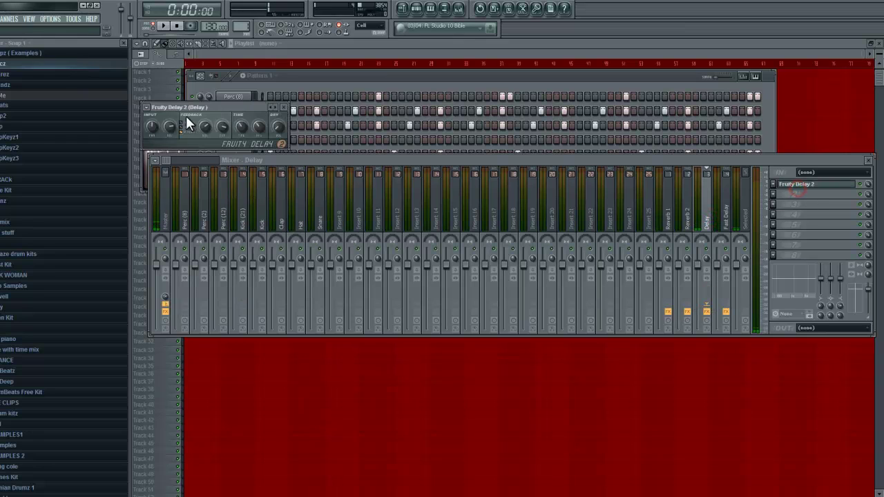
{"action": "left_click", "coordinate": [243, 127]}
{"action": "key", "text": "space"}
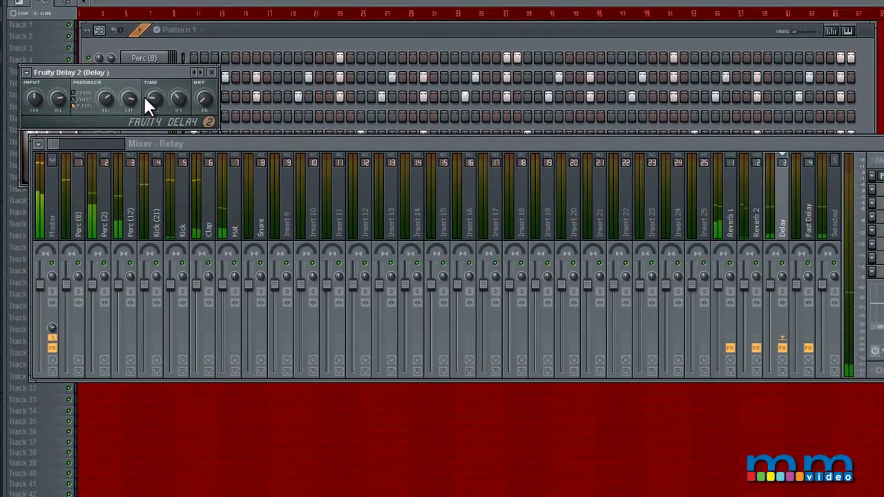
{"action": "left_click", "coordinate": [107, 98]}
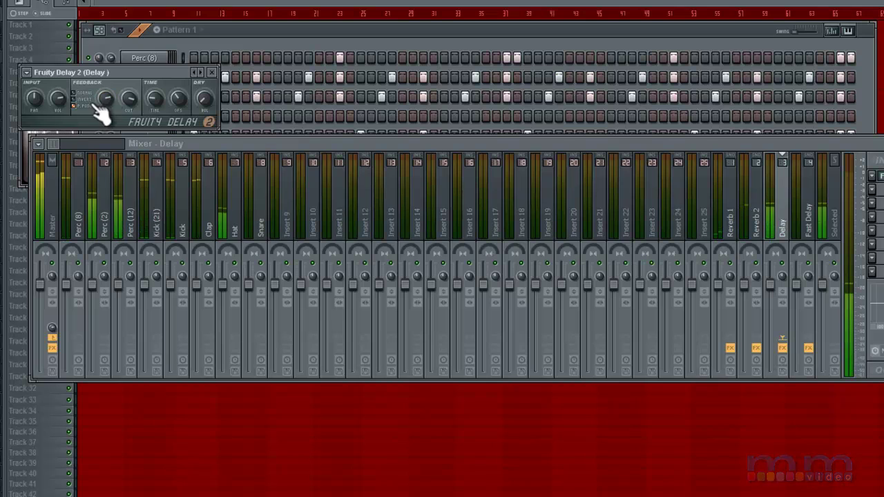
{"action": "left_click", "coordinate": [177, 103]}
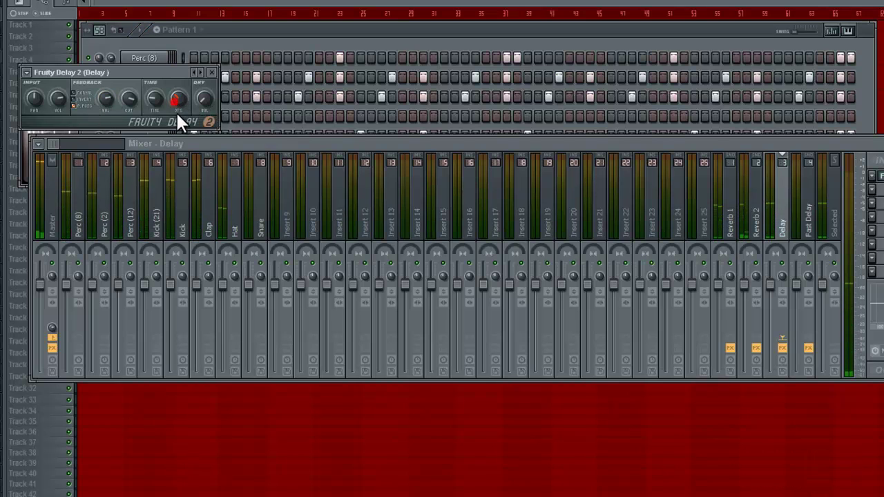
{"action": "left_click", "coordinate": [568, 46]}
Load Soundgoodizer into the Kick mixer track's first effect slot
{"action": "key", "text": "F9"}
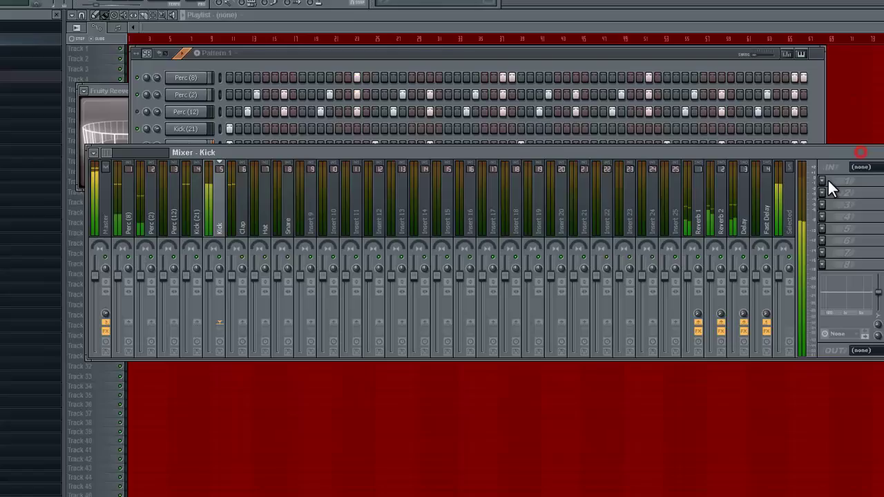
{"action": "left_click", "coordinate": [881, 190]}
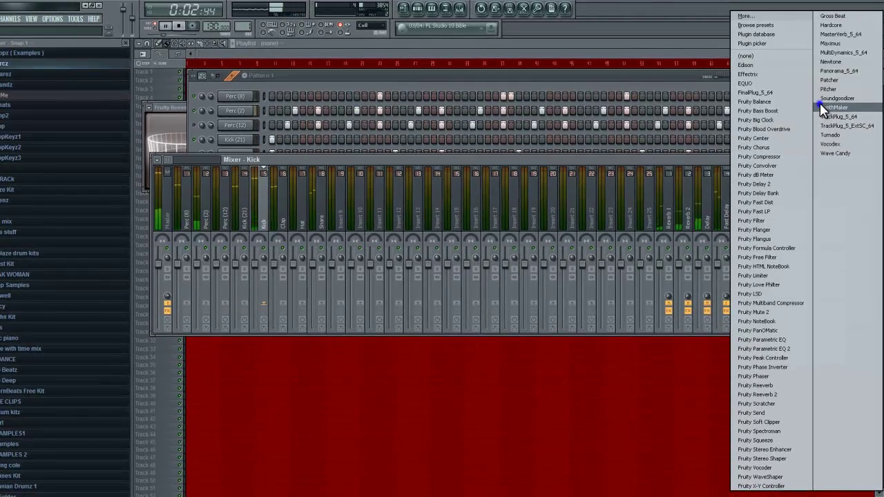
{"action": "left_click", "coordinate": [831, 99]}
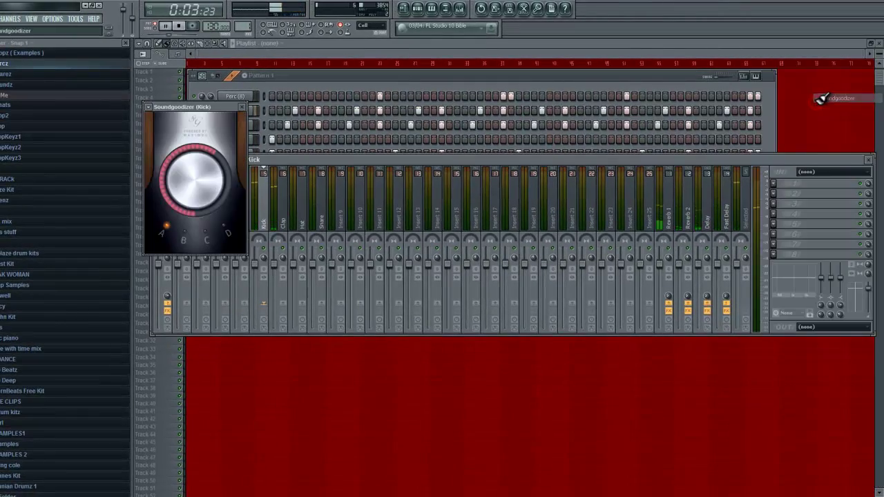
Load Soundgoodizer into the Clap mixer track's first effect slot
{"action": "left_click", "coordinate": [295, 176]}
{"action": "left_click", "coordinate": [283, 203]}
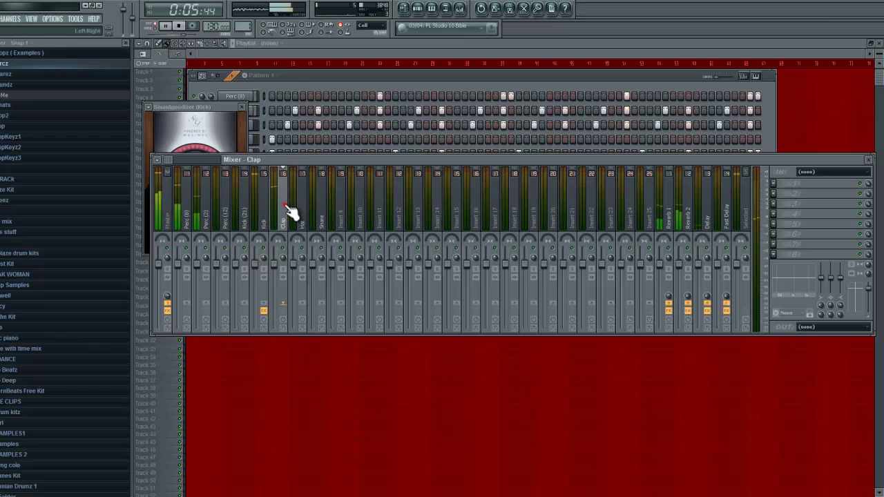
{"action": "left_click", "coordinate": [775, 187]}
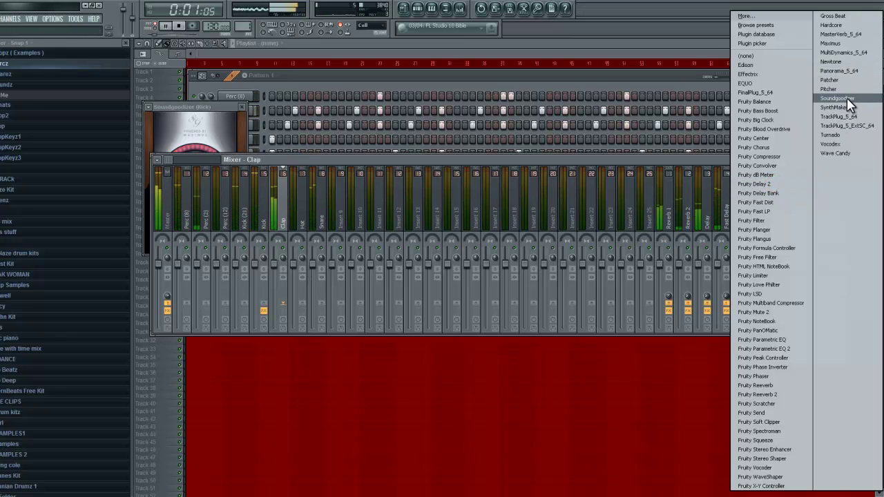
{"action": "left_click", "coordinate": [847, 97]}
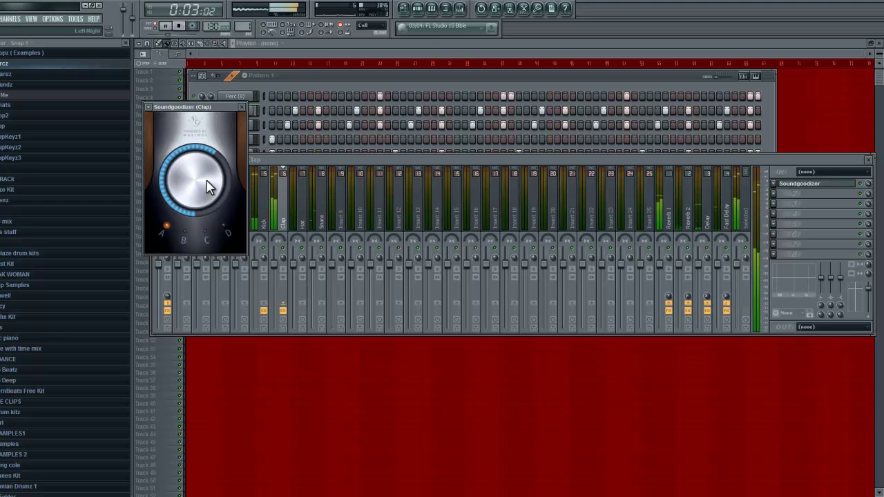
{"action": "left_click", "coordinate": [325, 162]}
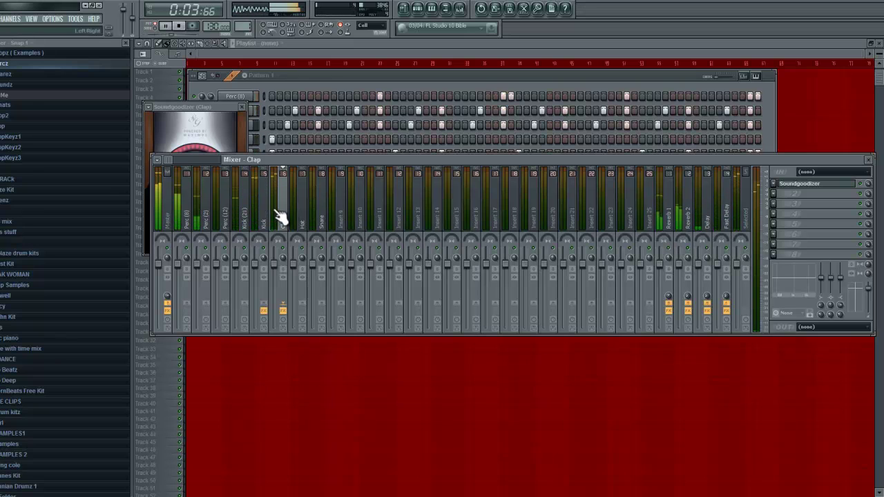
{"action": "left_click", "coordinate": [229, 216]}
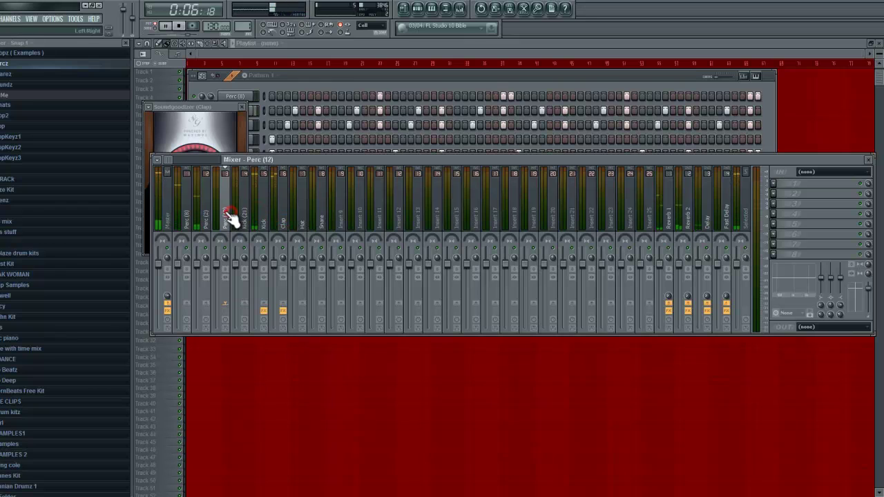
{"action": "left_click", "coordinate": [263, 218]}
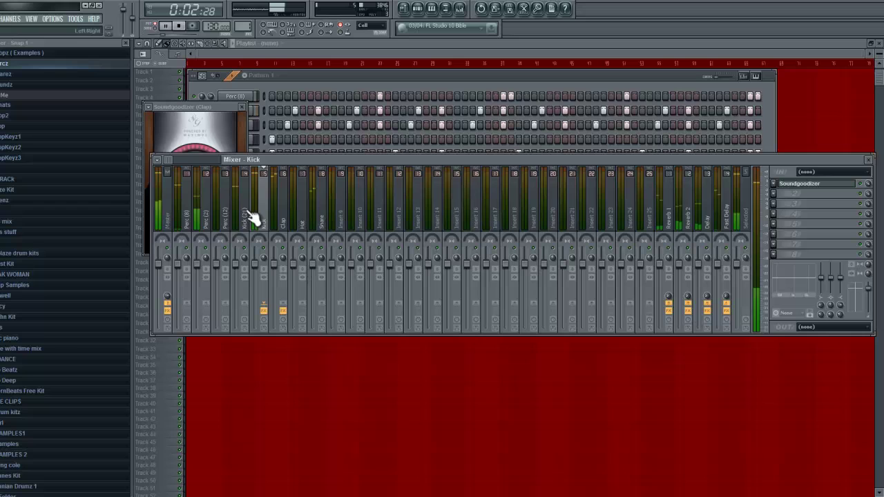